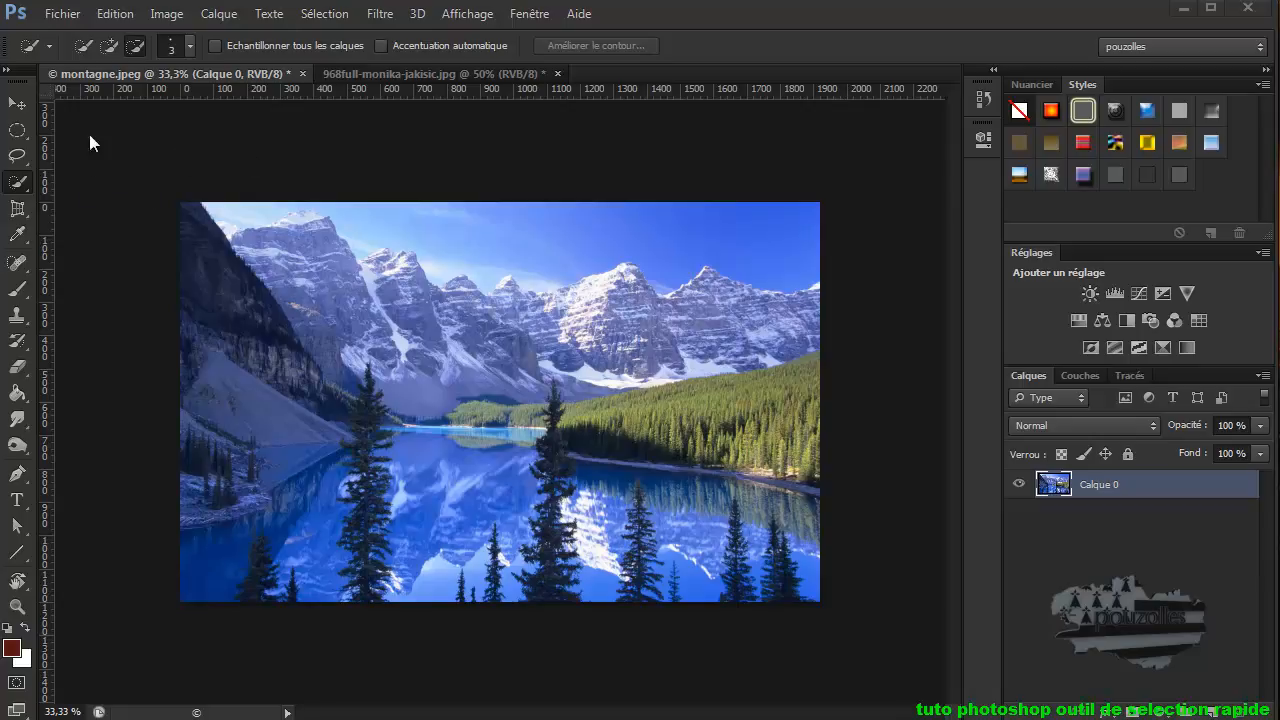
- Choose the Quick Selection tool (Outil Sélection rapide) from among the selection tools
click(18, 132)
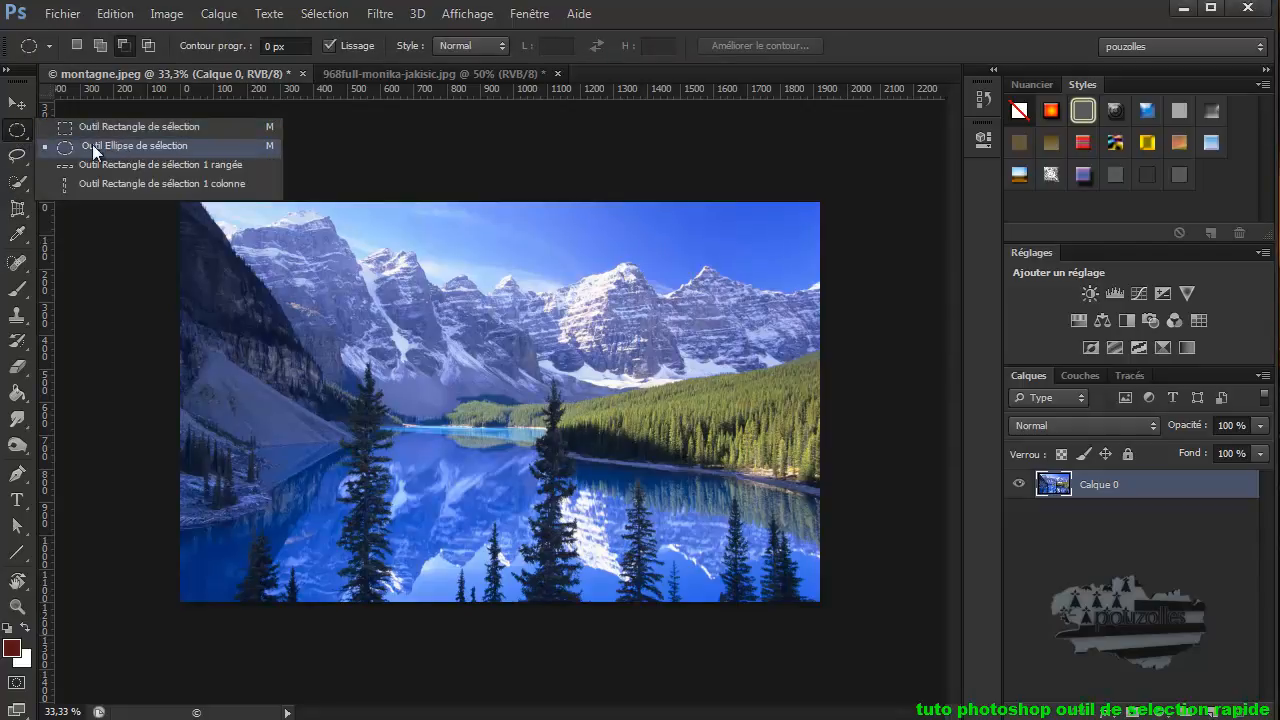
click(18, 155)
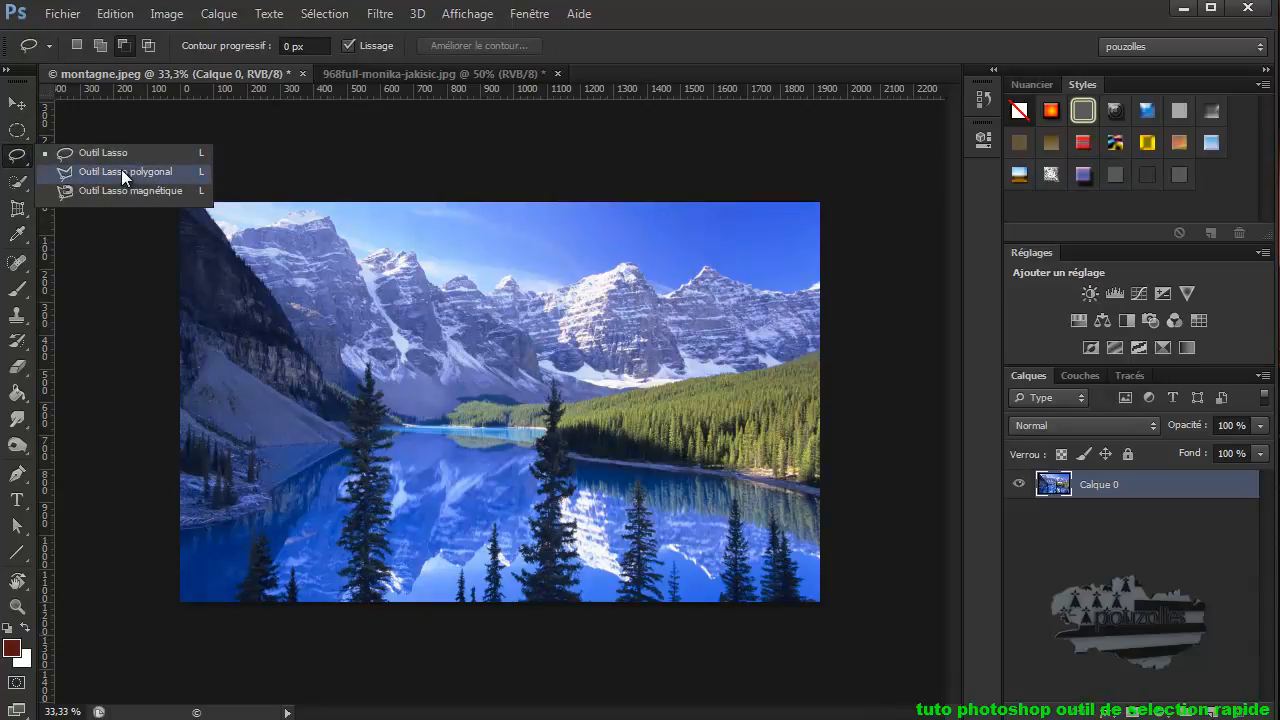
click(18, 181)
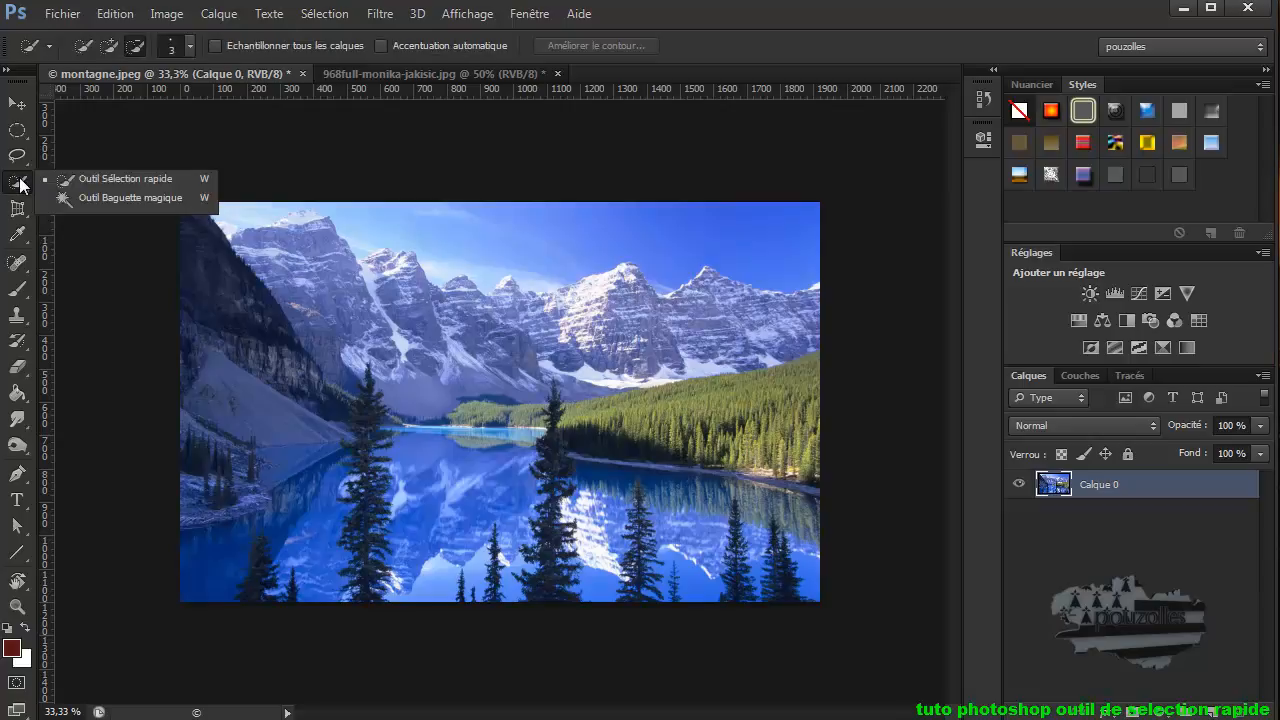
click(99, 179)
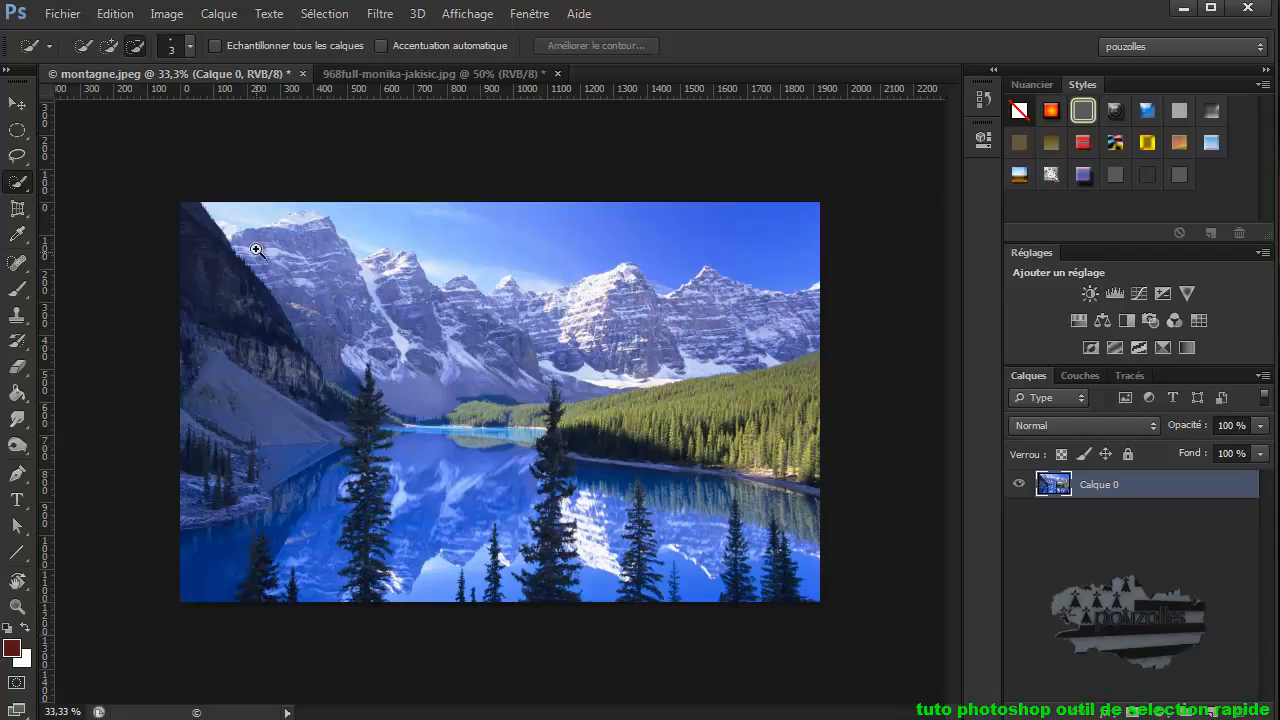
- Examine the sky edge along the dark slope and snowy ridge of the mountain photo at 200% zoom
click(240, 220)
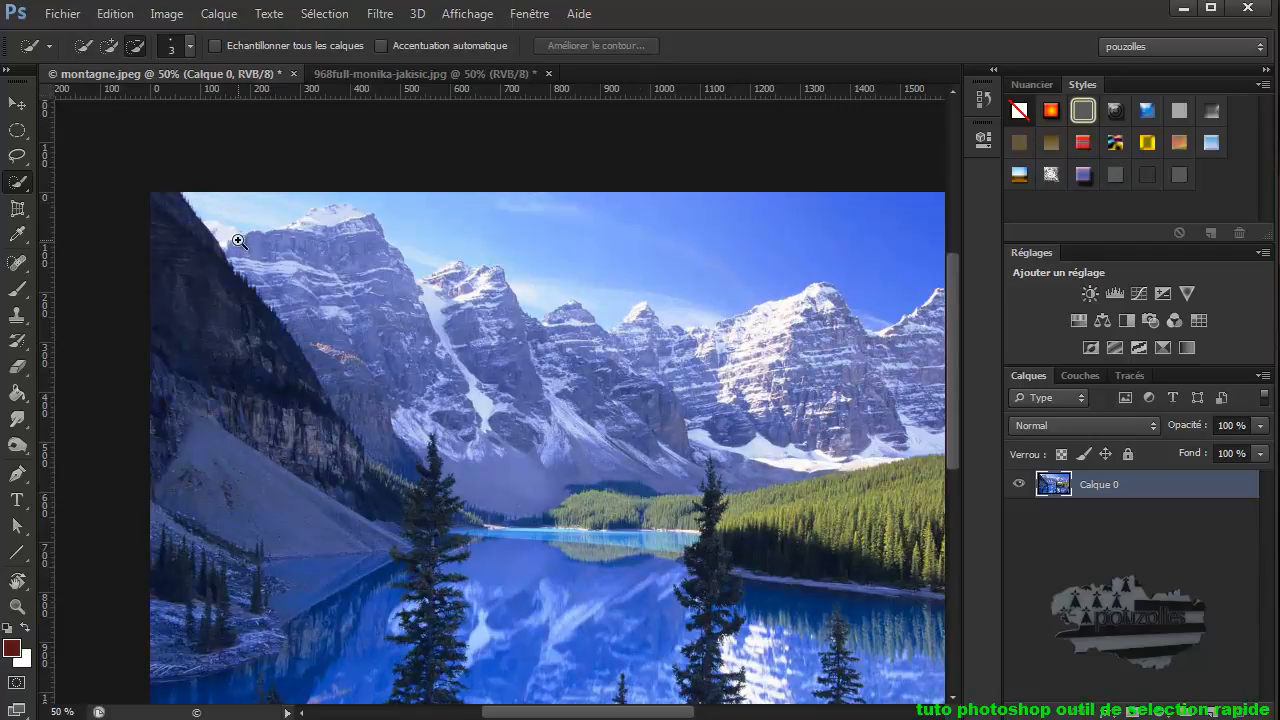
click(239, 236)
click(239, 236)
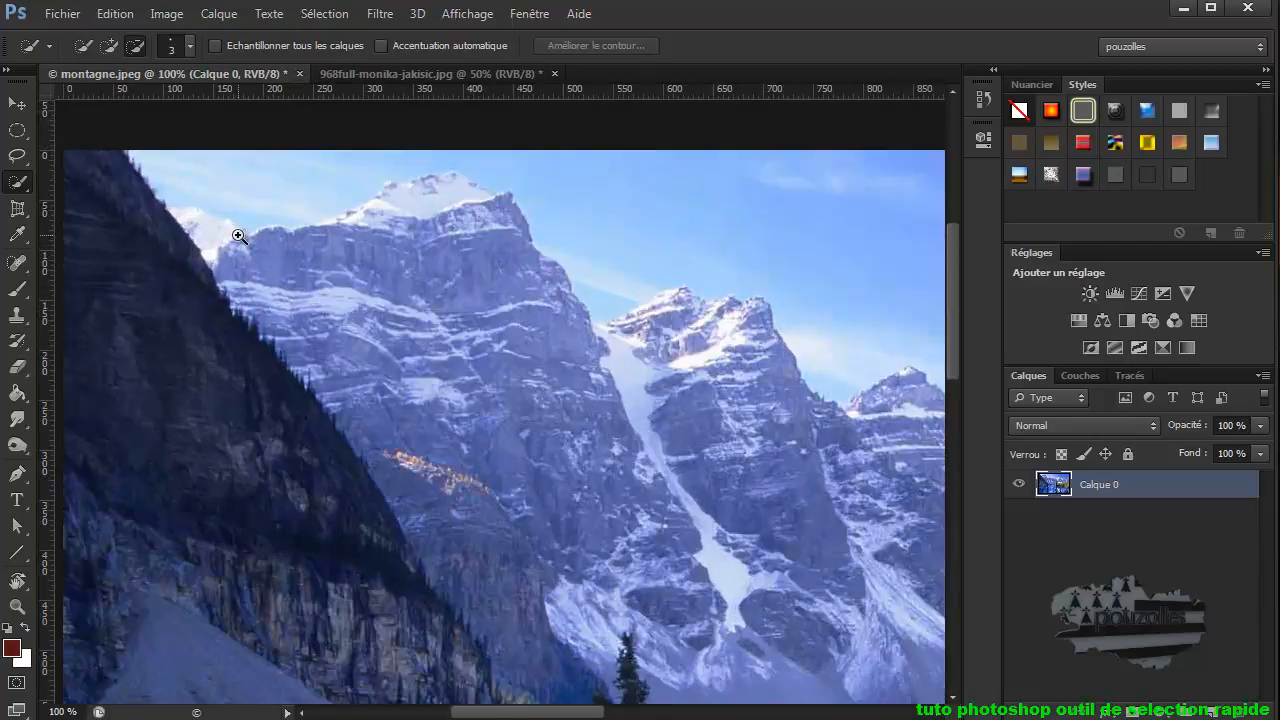
click(239, 236)
click(239, 236)
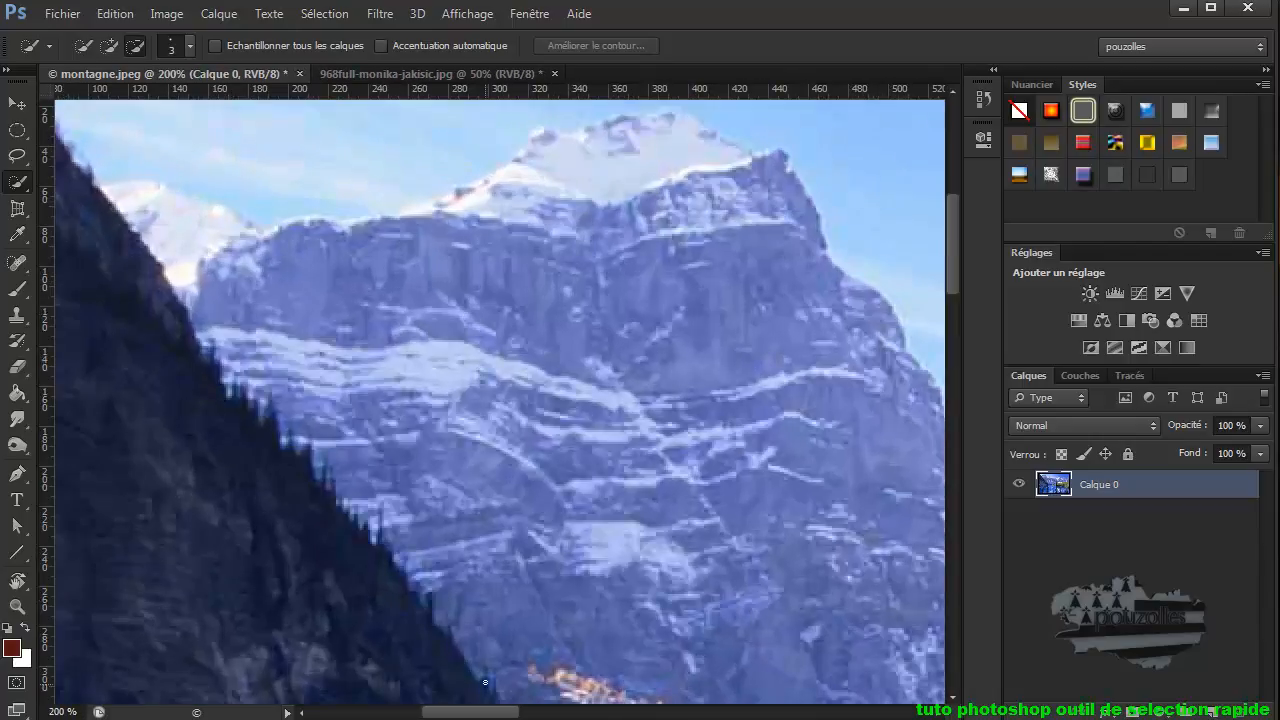
mouse_move(476, 712)
mouse_down()
mouse_move(453, 713)
mouse_move(560, 712)
mouse_move(431, 714)
mouse_move(456, 714)
mouse_up()
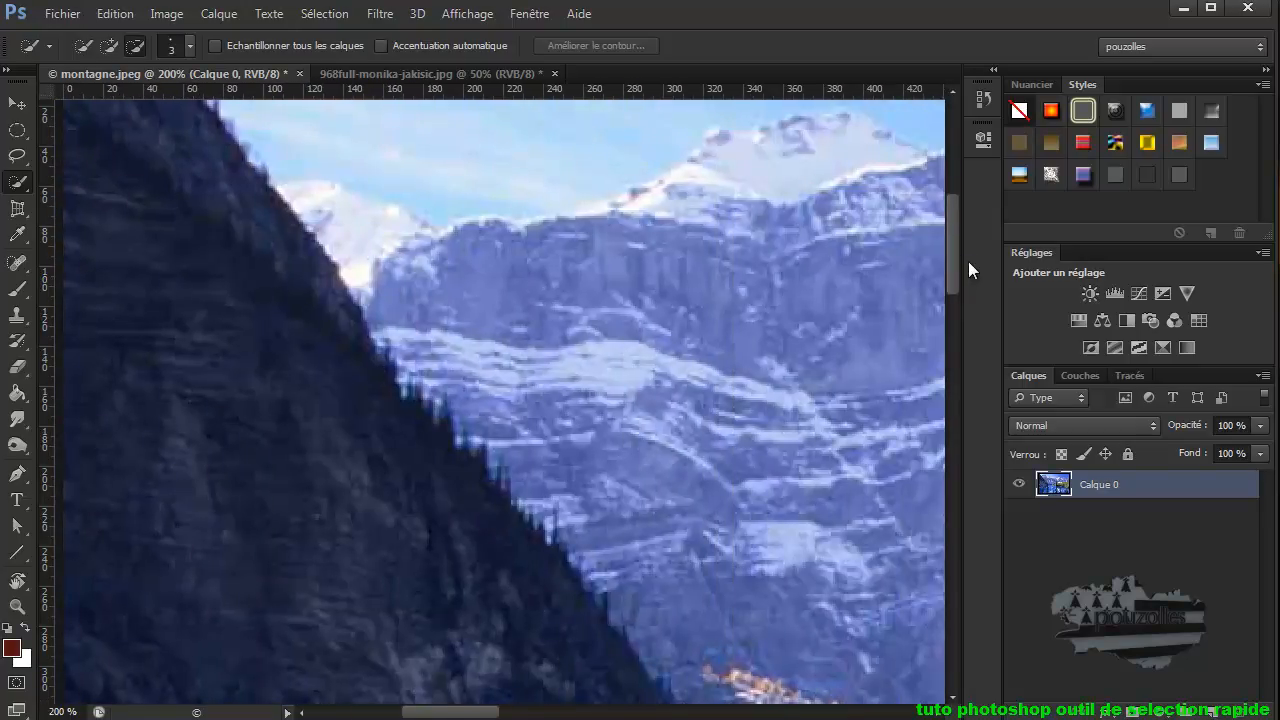
mouse_move(954, 256)
mouse_down()
mouse_move(958, 223)
mouse_move(958, 254)
mouse_up()
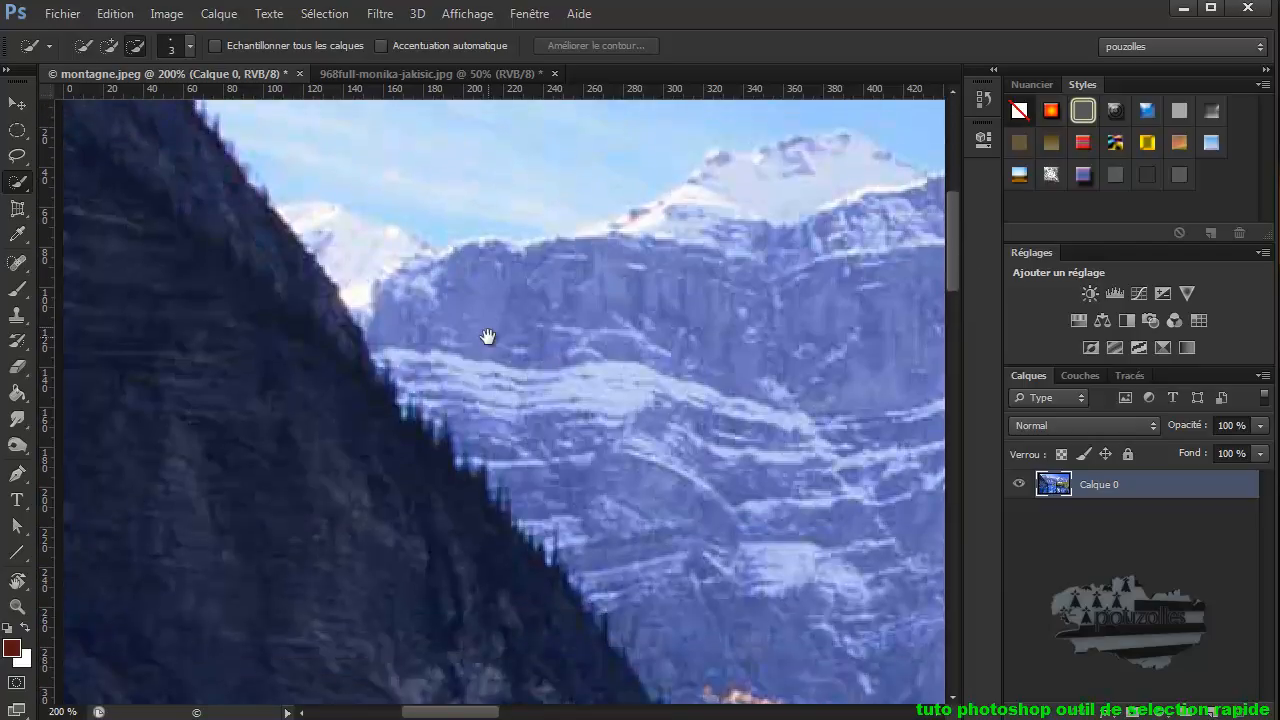
drag(474, 309, 474, 337)
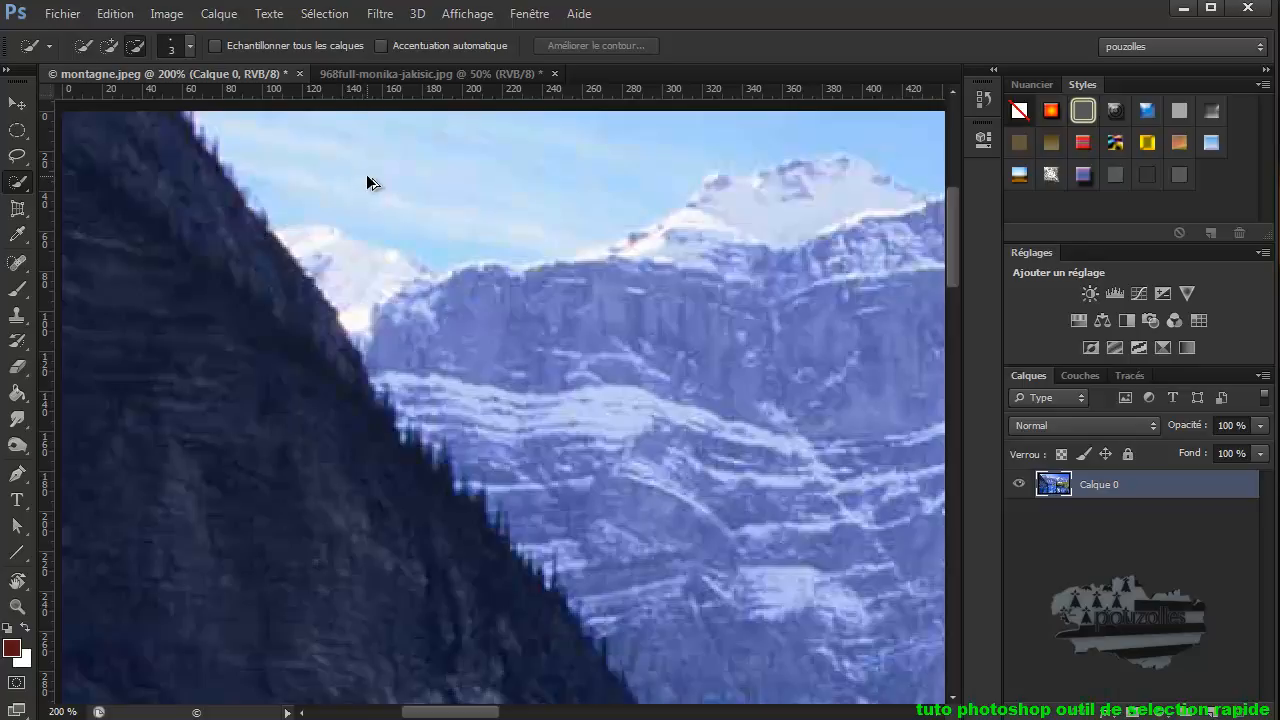
- Set the Quick Selection brush size to 8 px
mouse_move(366, 174)
mouse_down()
mouse_move(635, 207)
mouse_move(381, 223)
mouse_move(393, 231)
mouse_up()
drag(526, 334, 530, 318)
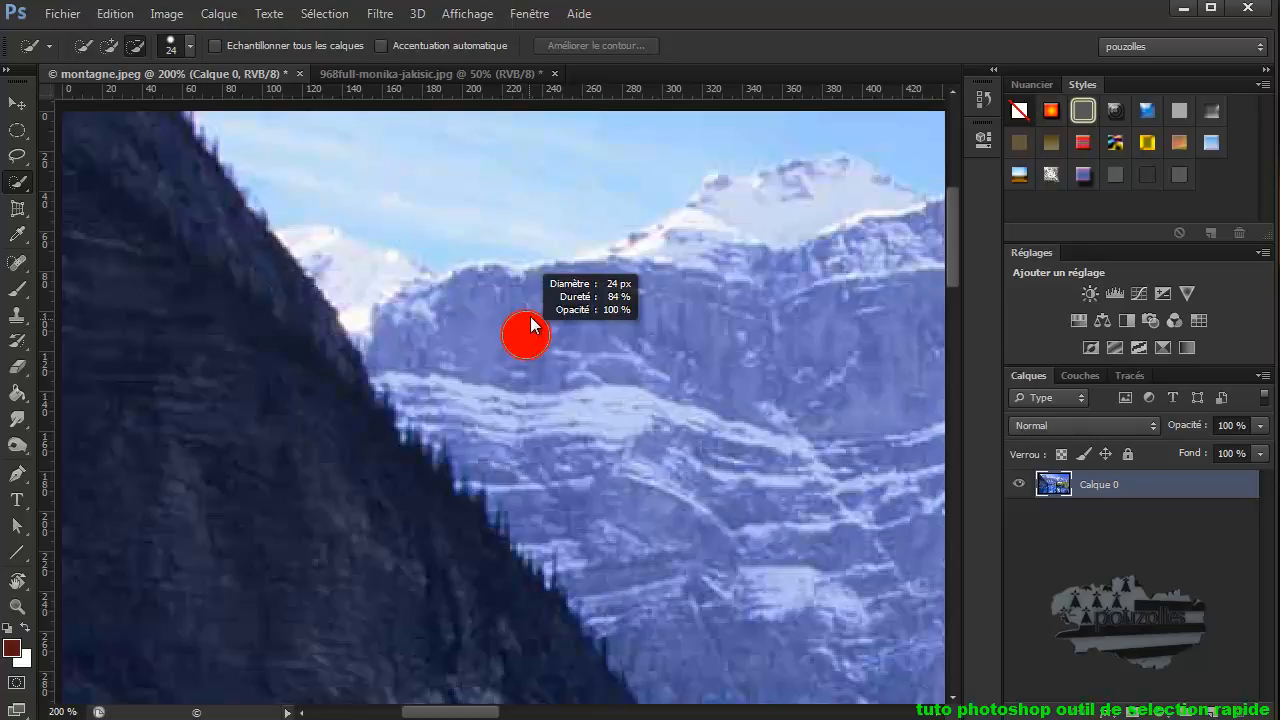
drag(550, 161, 540, 346)
drag(559, 107, 576, 5)
drag(540, 110, 540, 157)
drag(531, 240, 592, 248)
mouse_move(683, 368)
mouse_down()
mouse_move(708, 10)
mouse_move(675, 288)
mouse_up()
drag(598, 335, 521, 337)
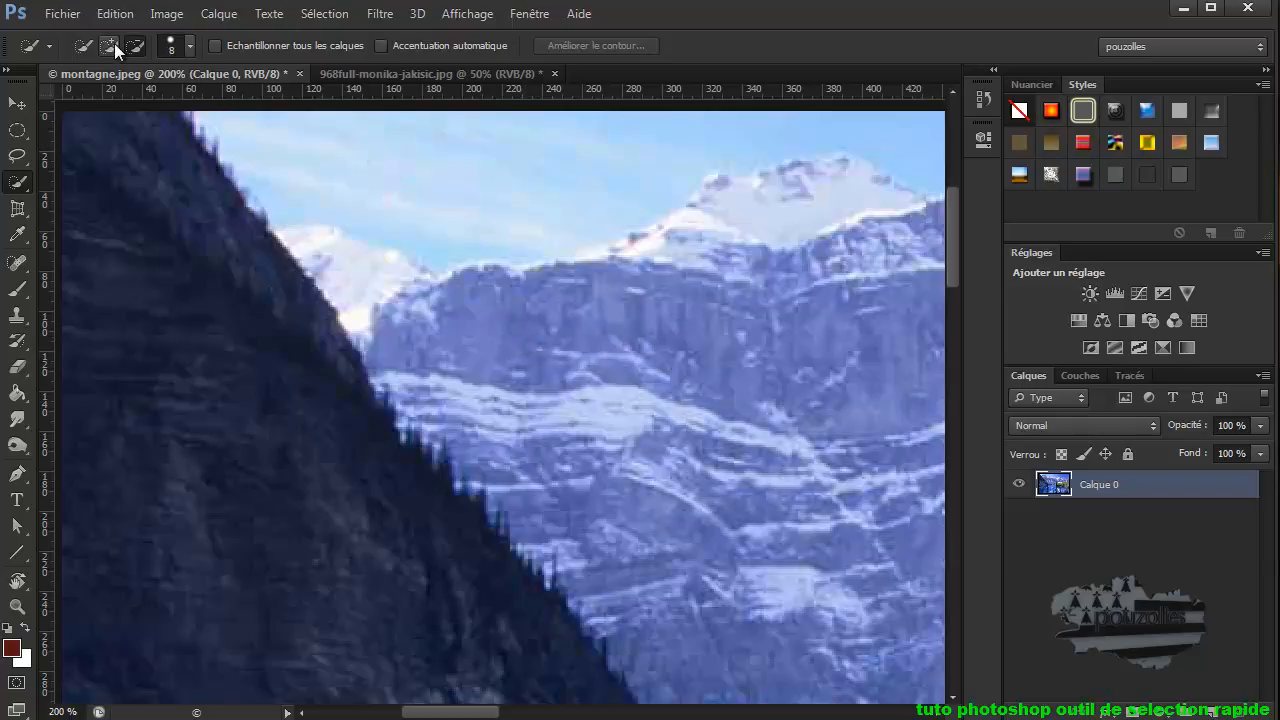
- Try a new Quick Selection of the sky above the ridge directly on Calque 0, and deselect it
click(83, 45)
mouse_move(291, 129)
mouse_down()
mouse_move(323, 131)
mouse_move(329, 151)
mouse_move(366, 151)
mouse_up()
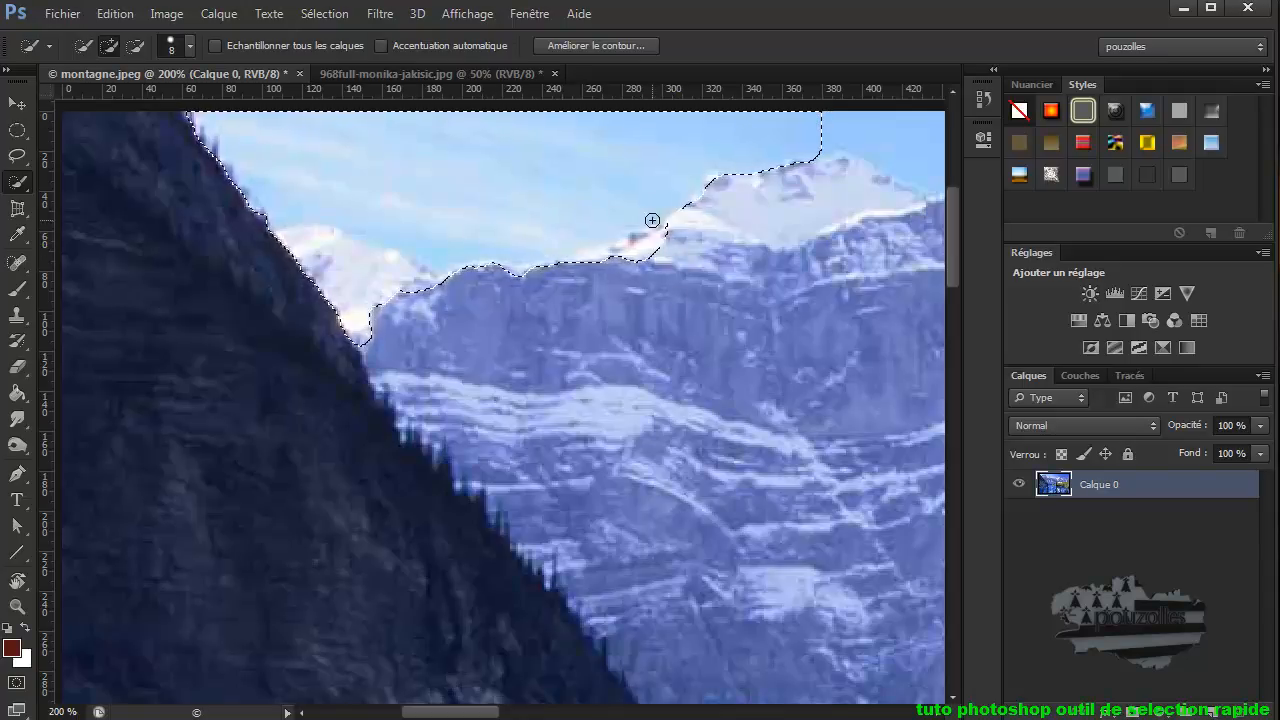
click(322, 14)
click(335, 54)
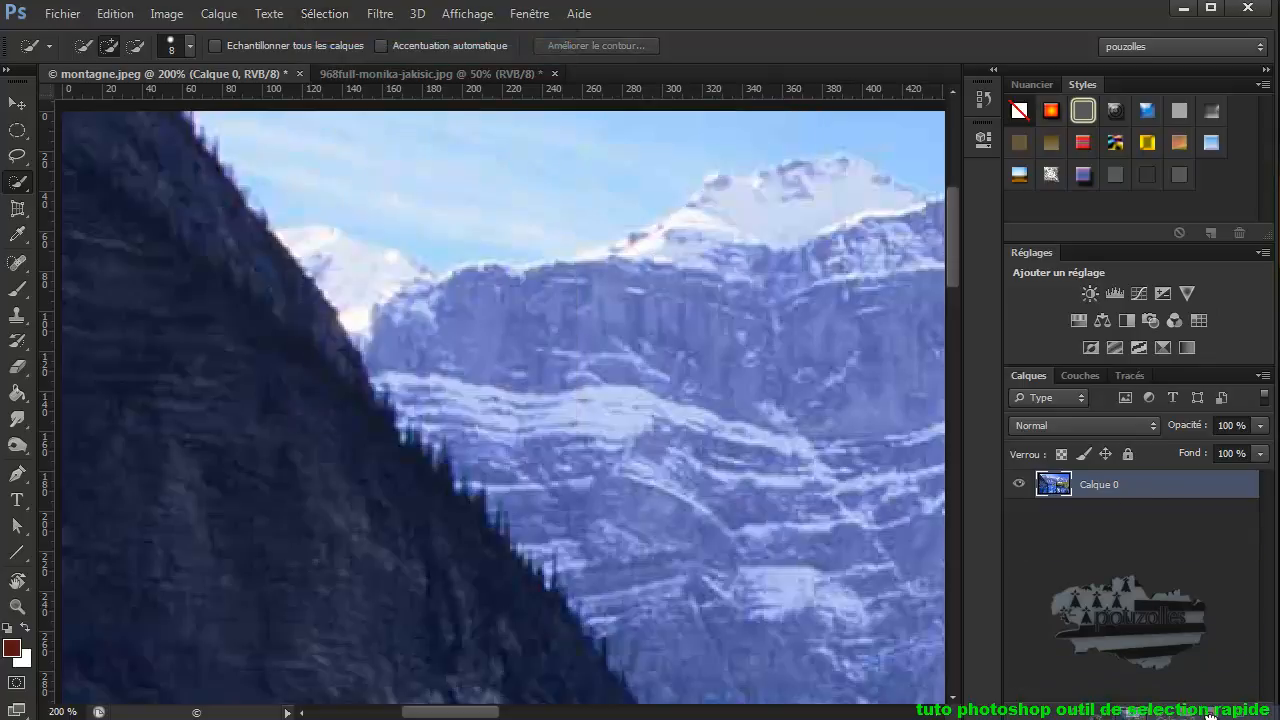
- Duplicate Calque 0 and undo the duplication
key(ctrl+j)
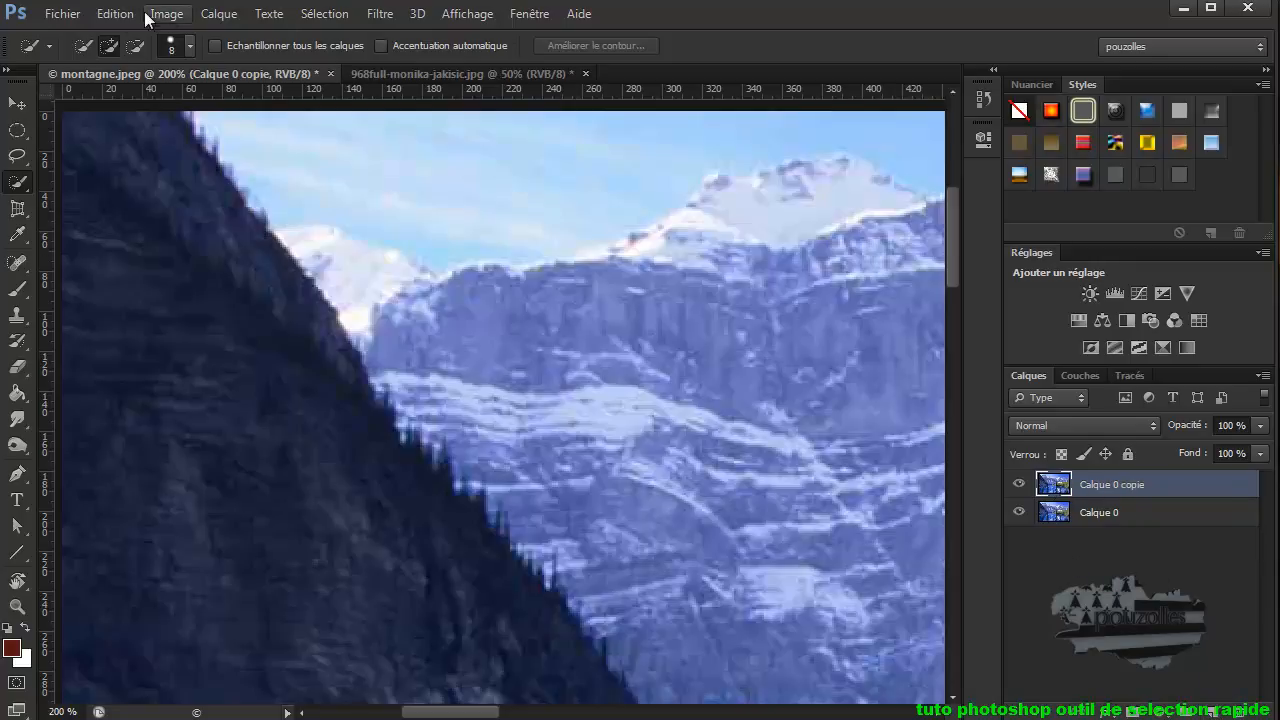
click(115, 14)
click(170, 35)
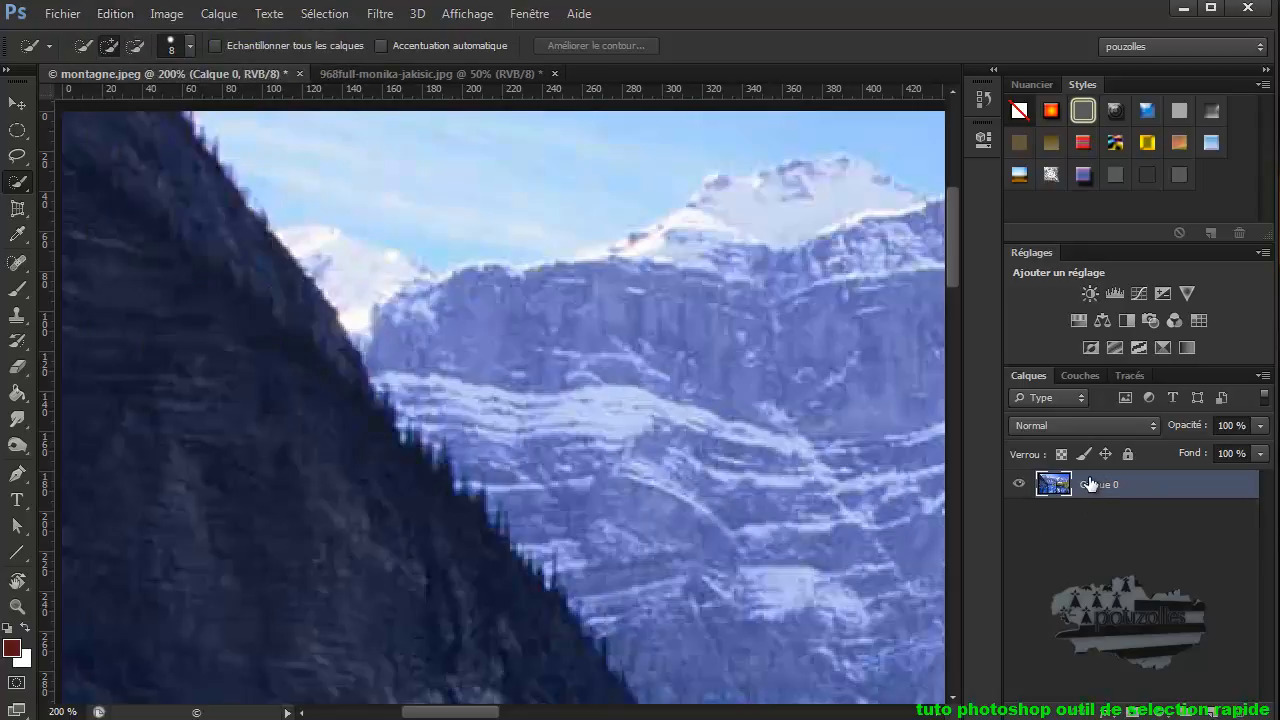
- Open the image 107_main.jpg alongside the two documents already open
click(389, 72)
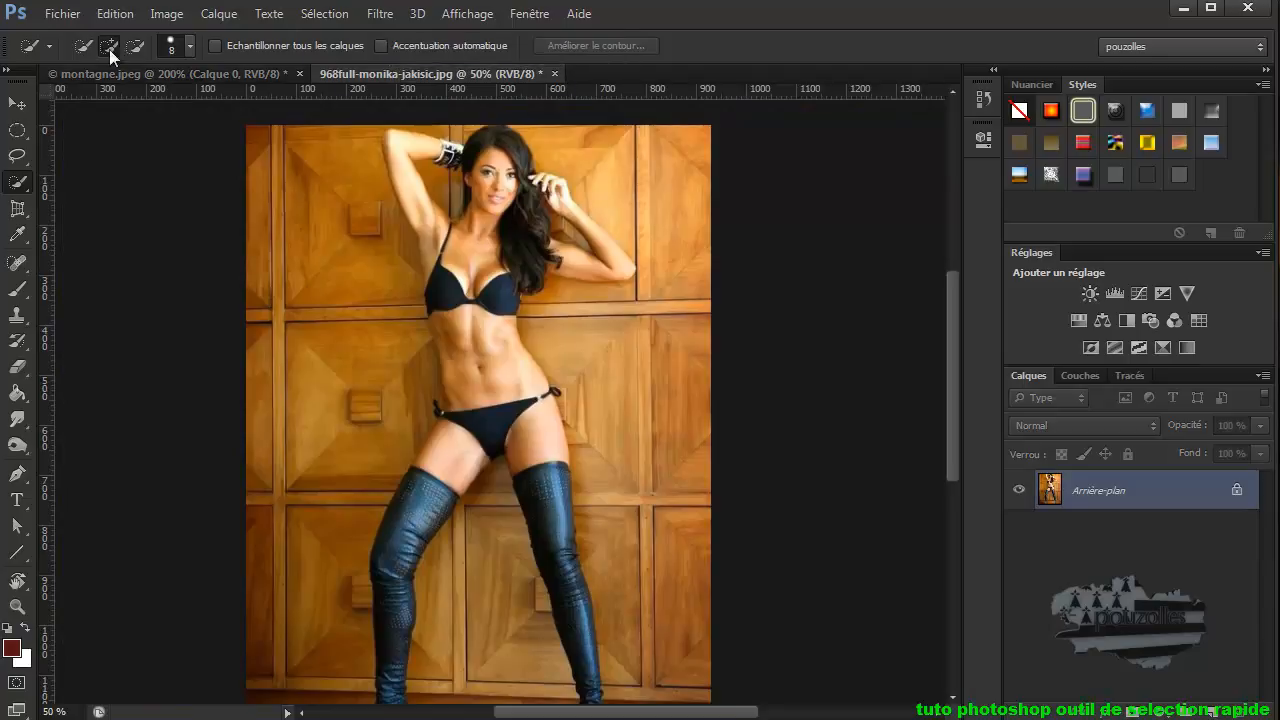
click(58, 17)
click(74, 55)
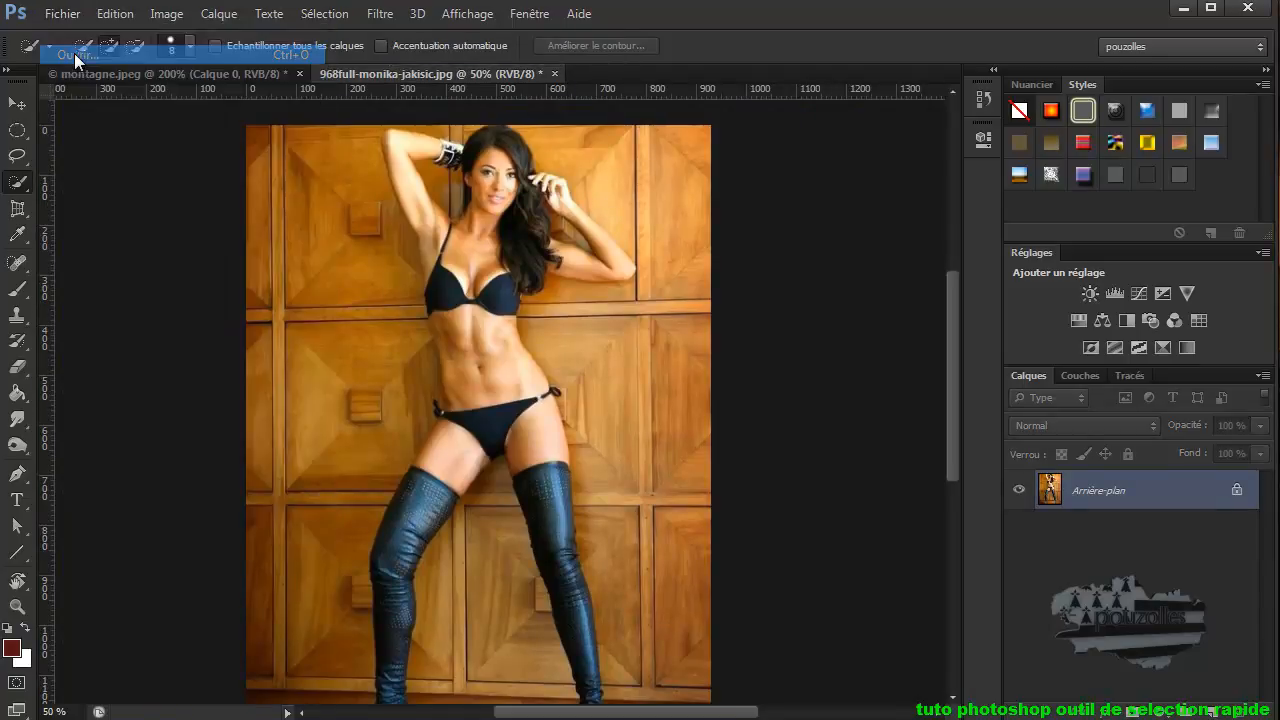
double_click(805, 220)
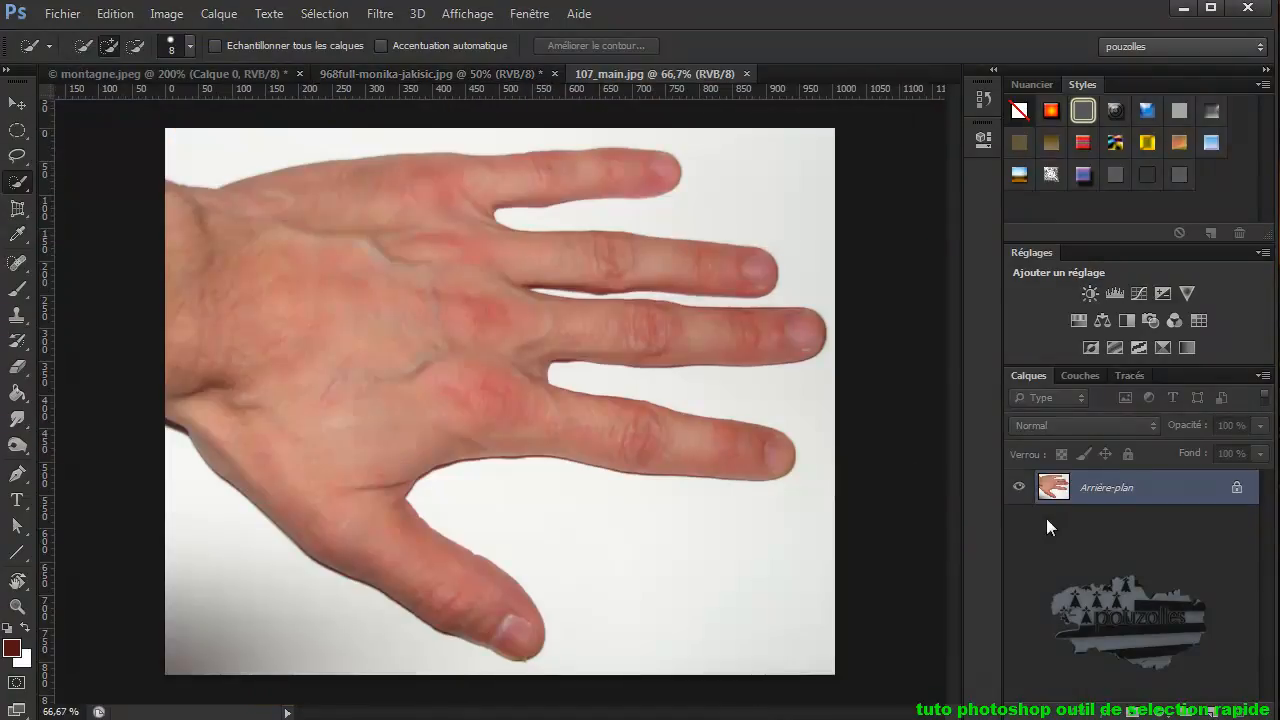
- Duplicate the Arrière-plan layer of the hand image and remove the lock from the original background
drag(1151, 487, 1212, 710)
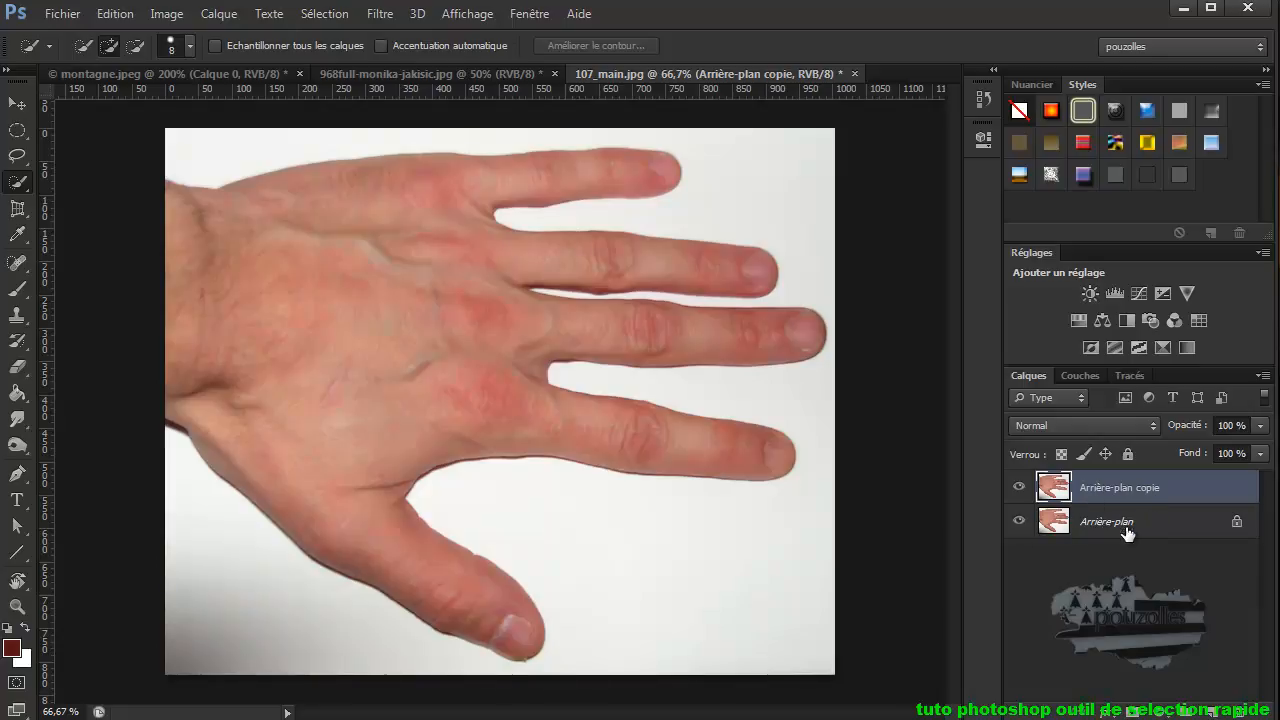
click(1019, 521)
click(1019, 521)
drag(1238, 523, 1239, 711)
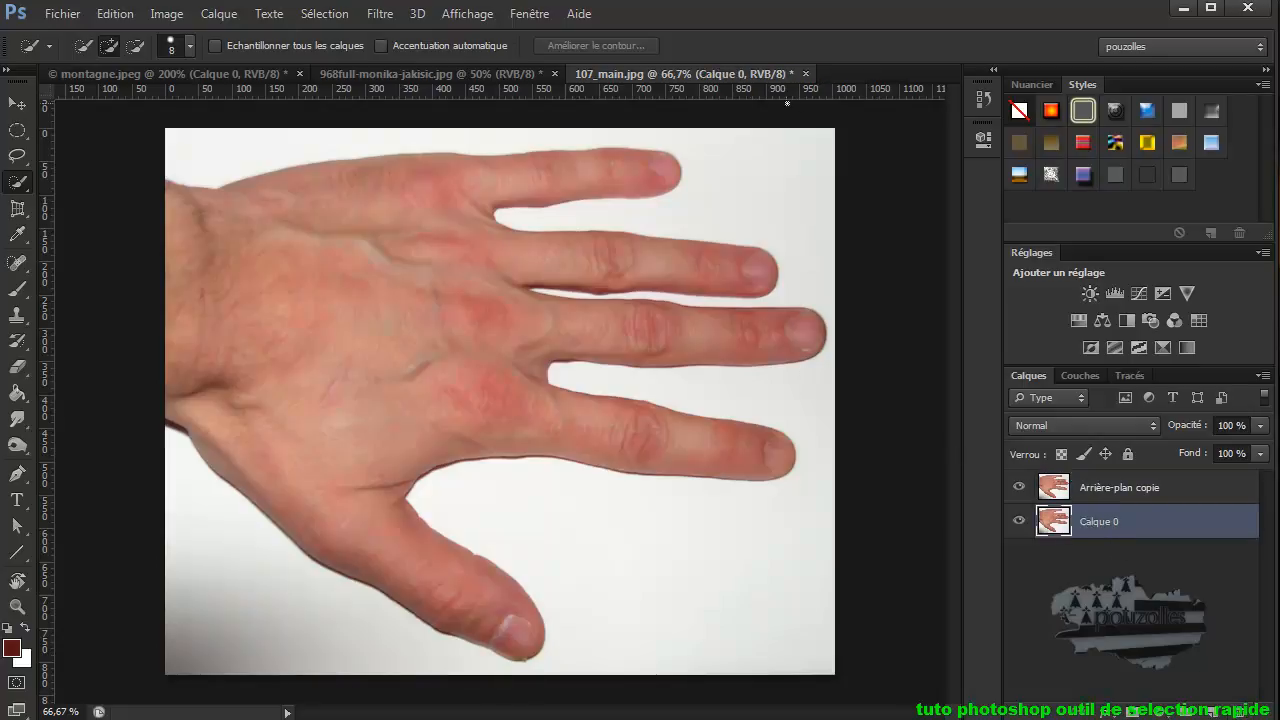
- Close 107_main.jpg without saving and return to montagne.jpeg
click(805, 73)
click(637, 279)
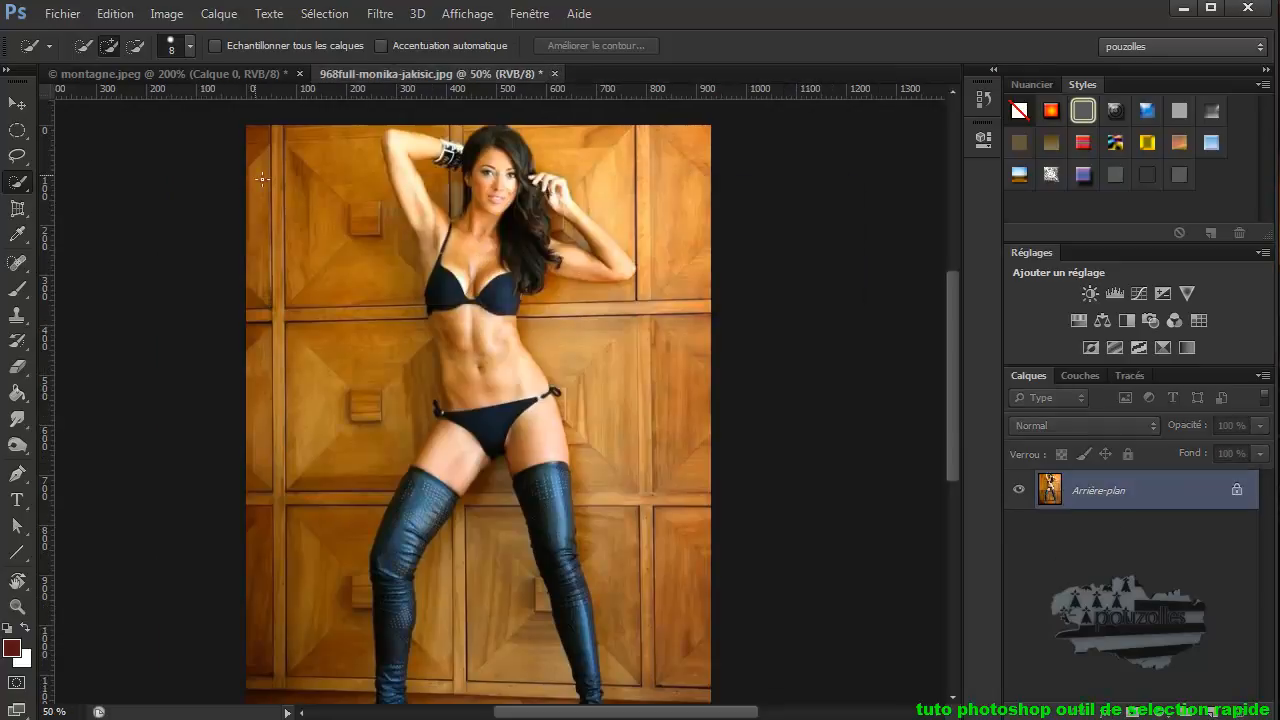
click(179, 68)
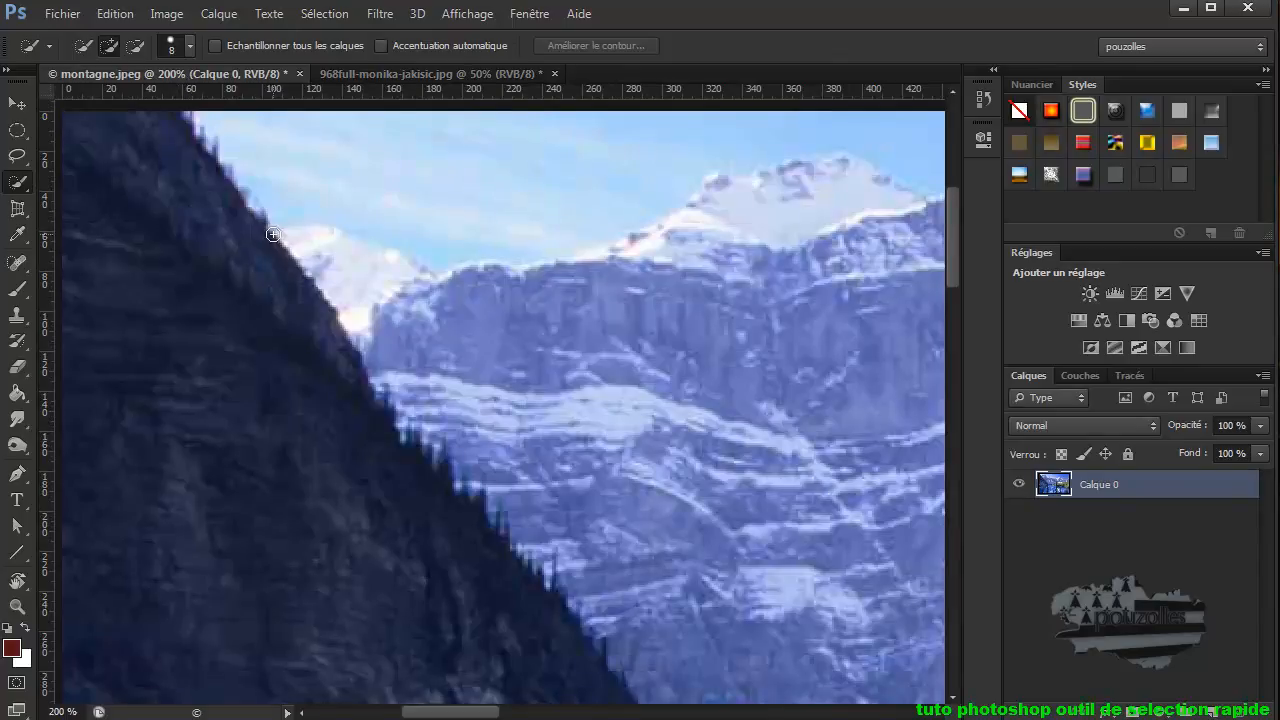
- Duplicate Calque 0 in the mountain document and hide the original layer
drag(1178, 484, 1213, 713)
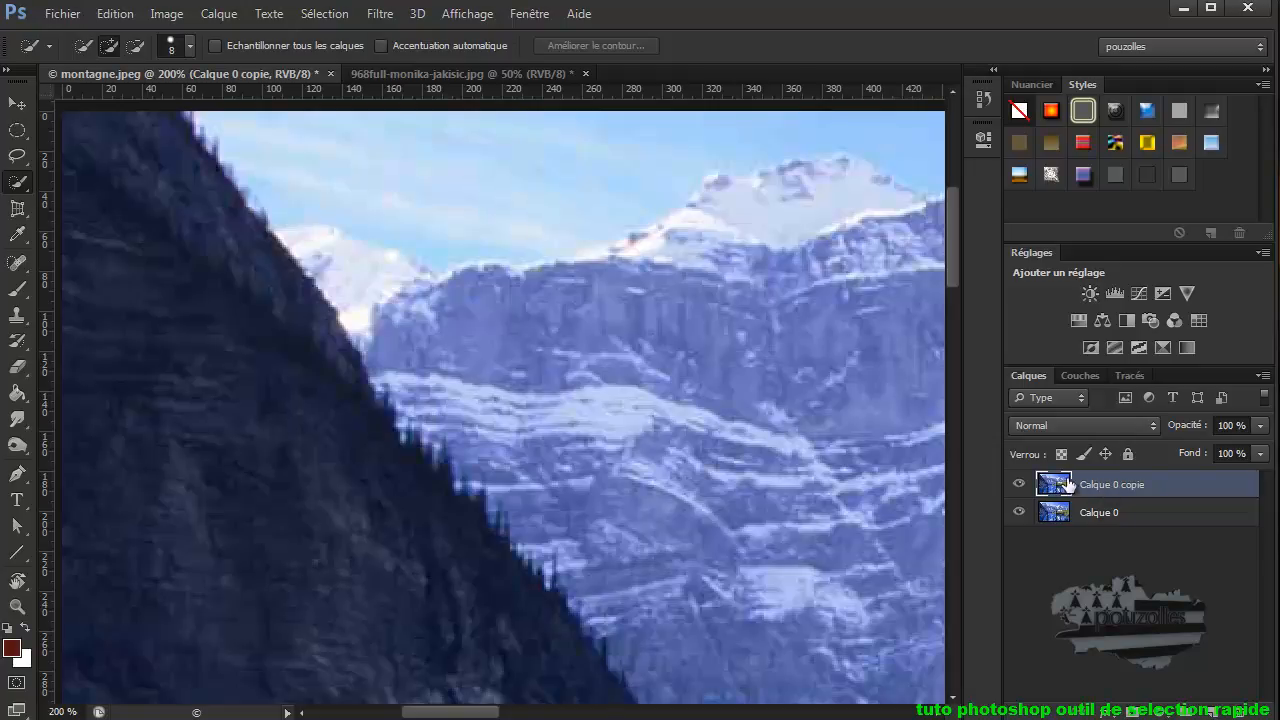
click(1018, 513)
- Apply the Esthétiques filter Tracé des contours to the duplicated mountain layer
click(380, 14)
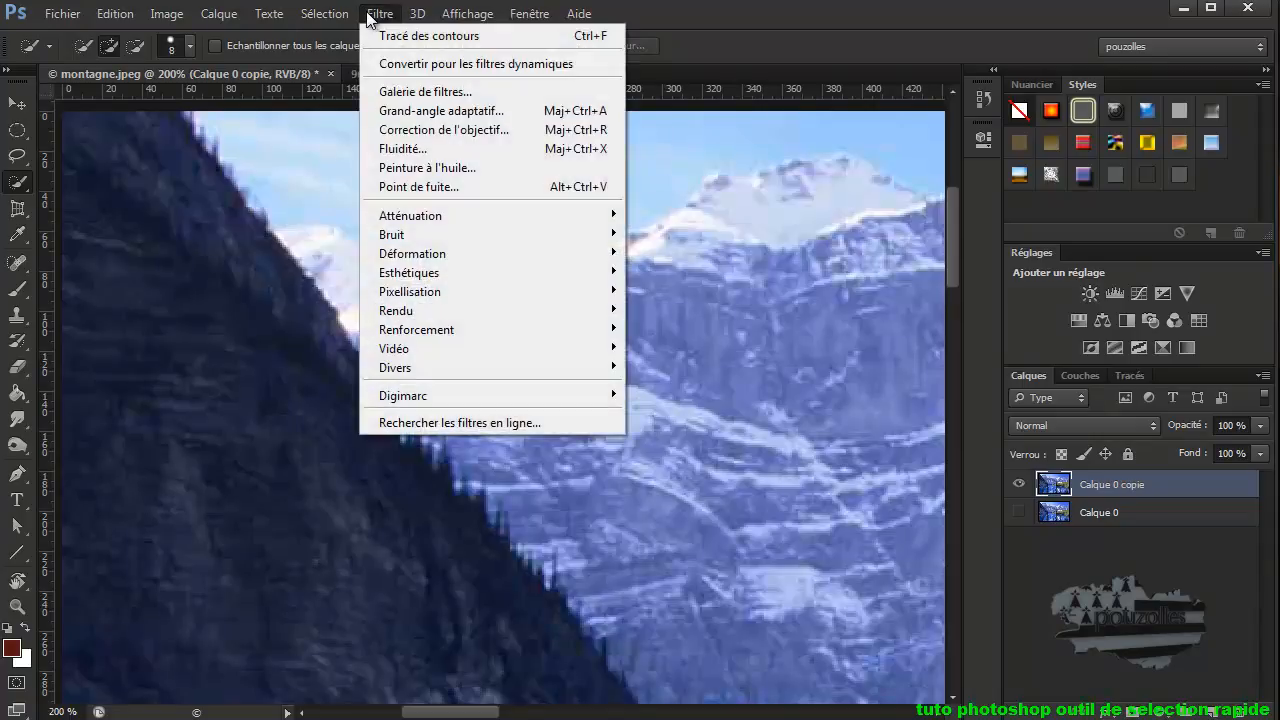
mouse_move(408, 275)
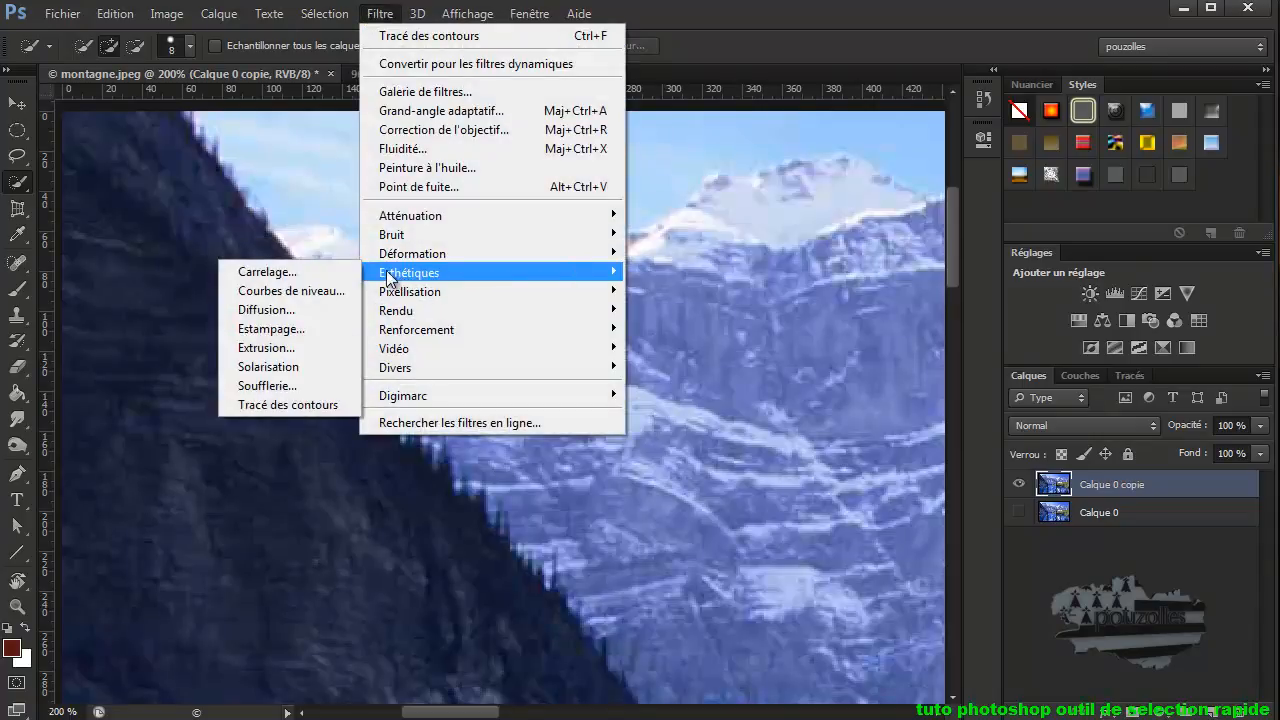
click(268, 404)
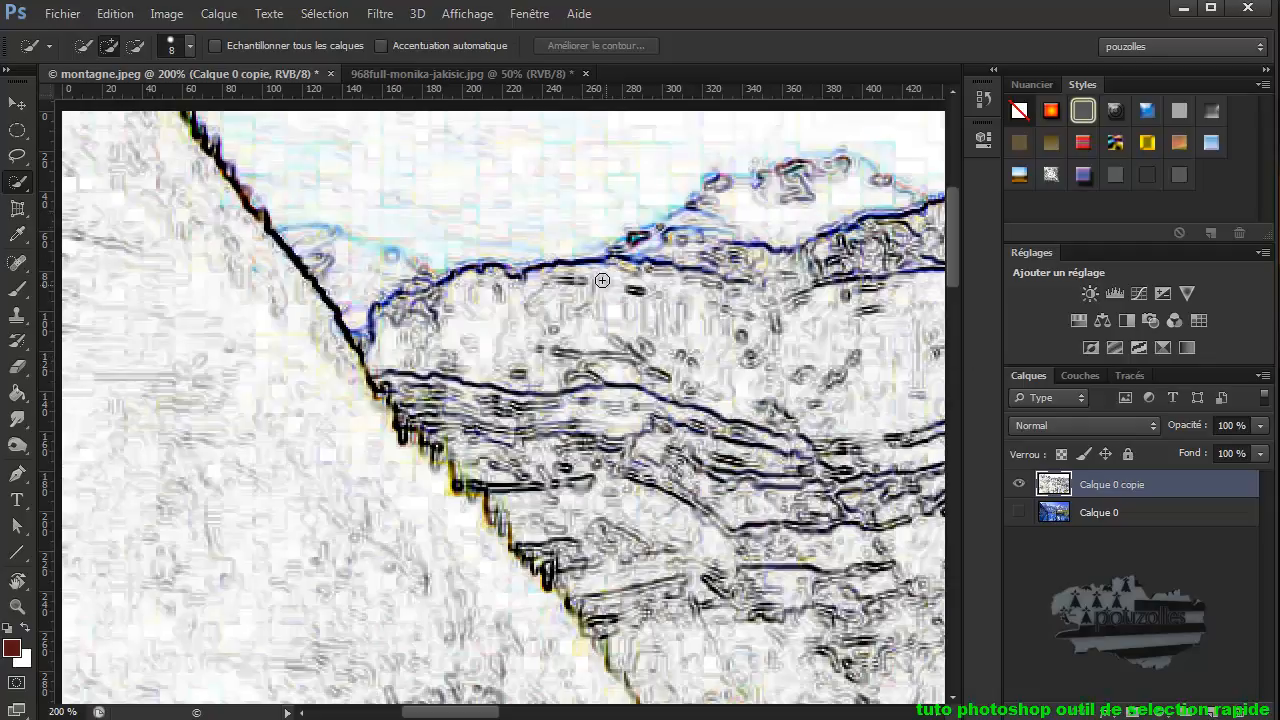
- Select the sky along the traced ridge lines with Quick Selection, extending it past the first peak to the next summit
drag(366, 137, 372, 163)
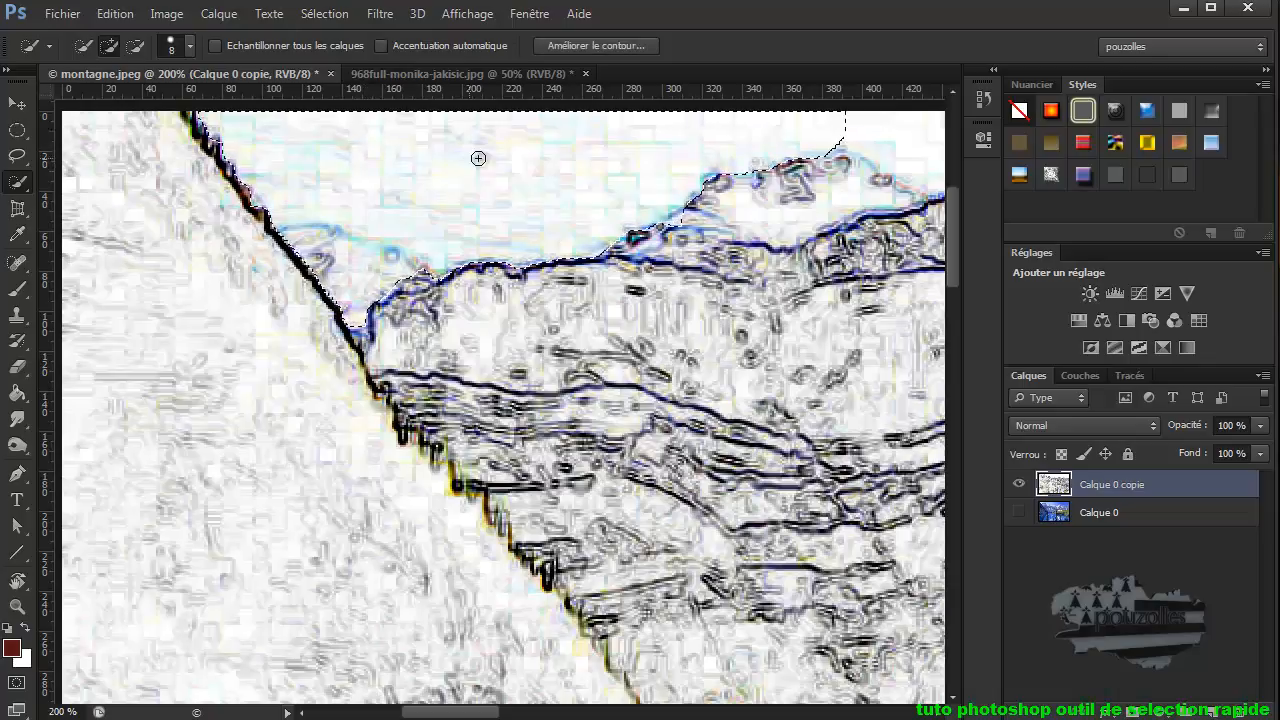
drag(459, 712, 505, 712)
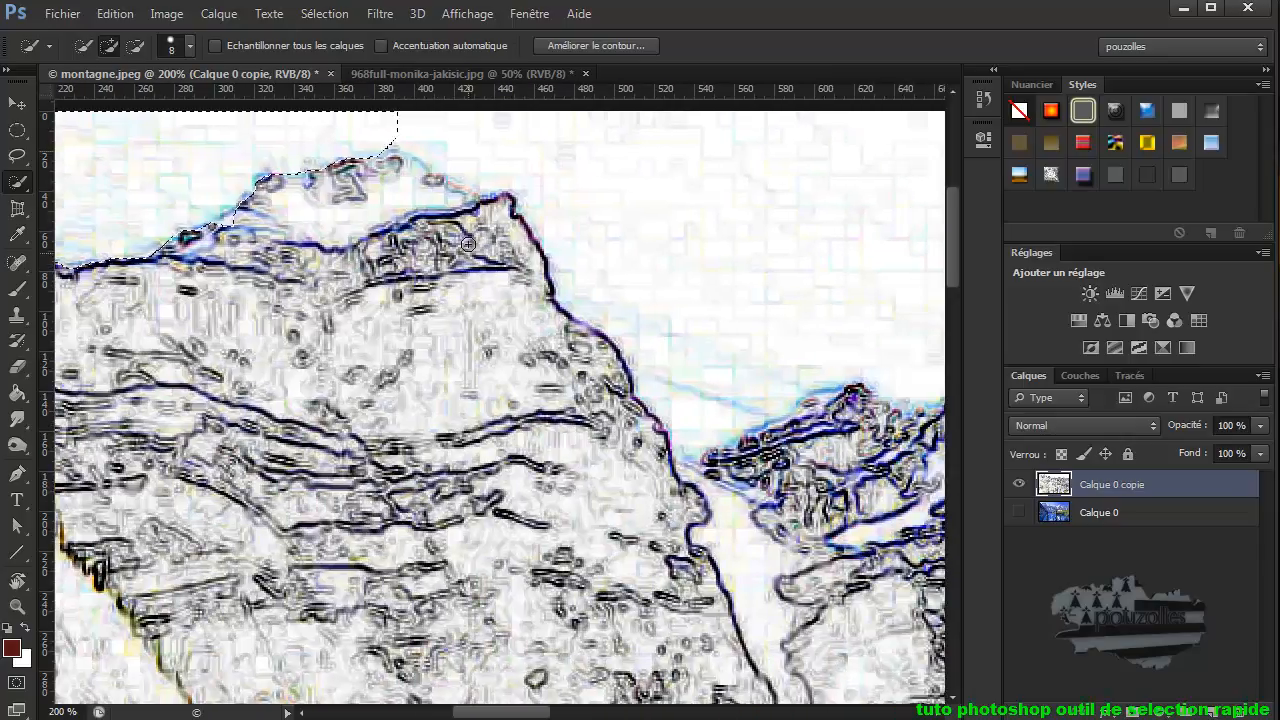
mouse_move(397, 126)
mouse_down()
mouse_move(641, 162)
mouse_move(908, 177)
mouse_move(923, 199)
mouse_move(920, 329)
mouse_up()
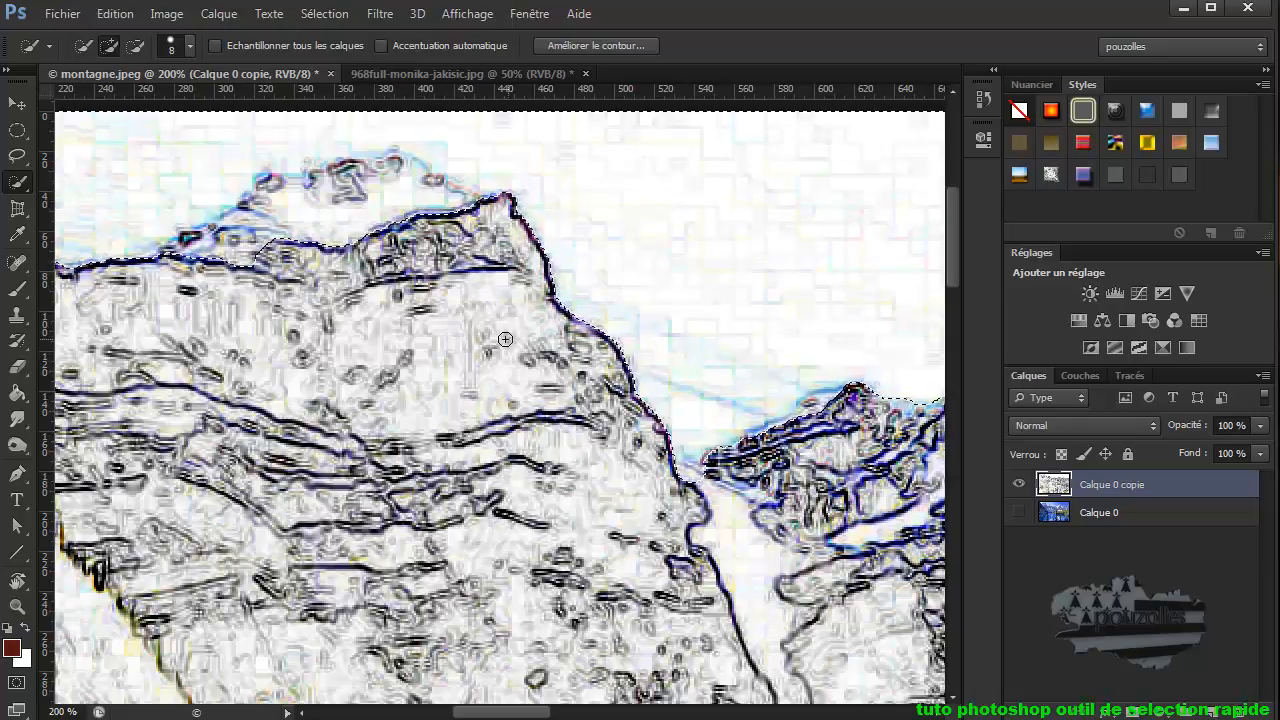
drag(508, 712, 456, 716)
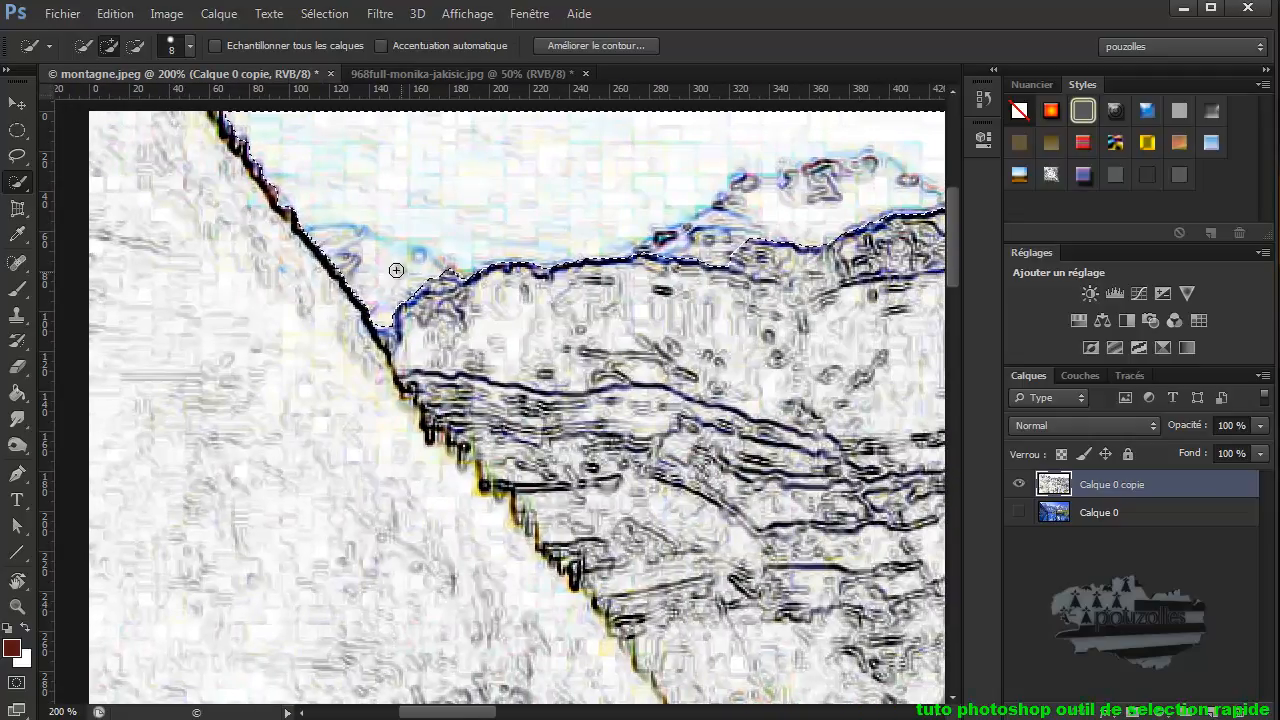
- Show Calque 0 and hide the traced copy to check the sky selection against the original photo
click(1018, 512)
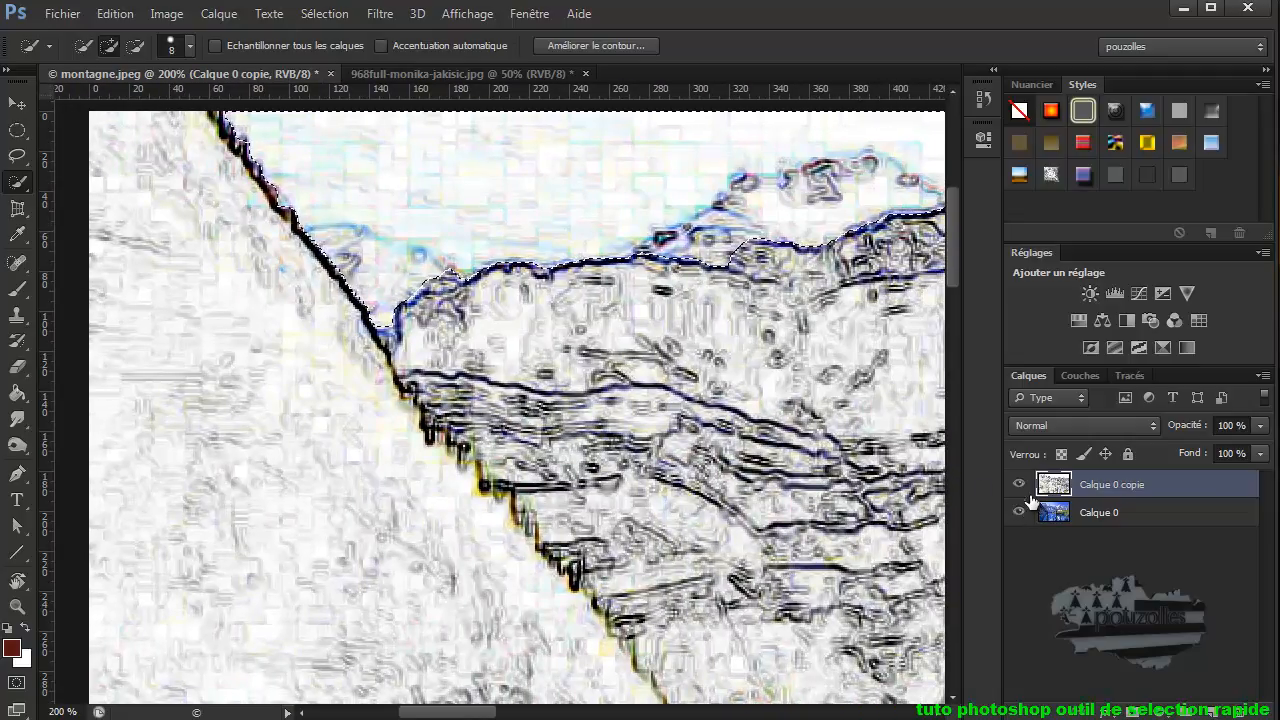
click(1018, 484)
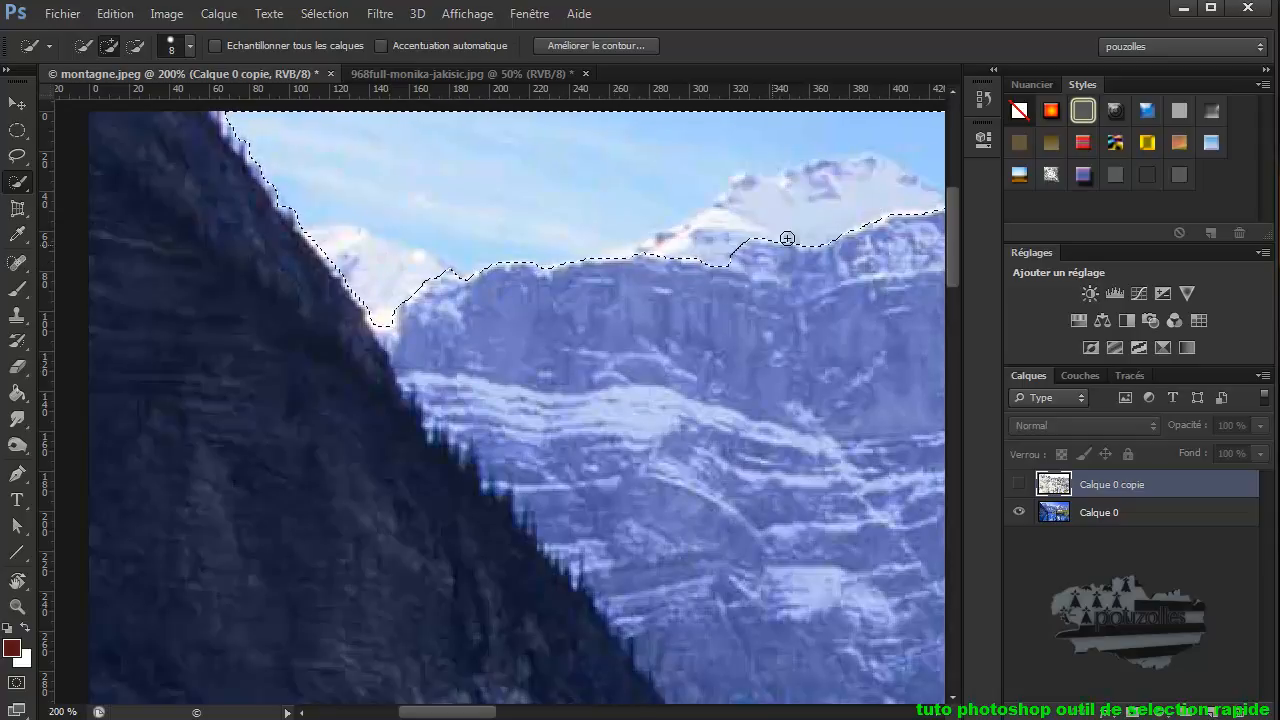
drag(474, 713, 558, 713)
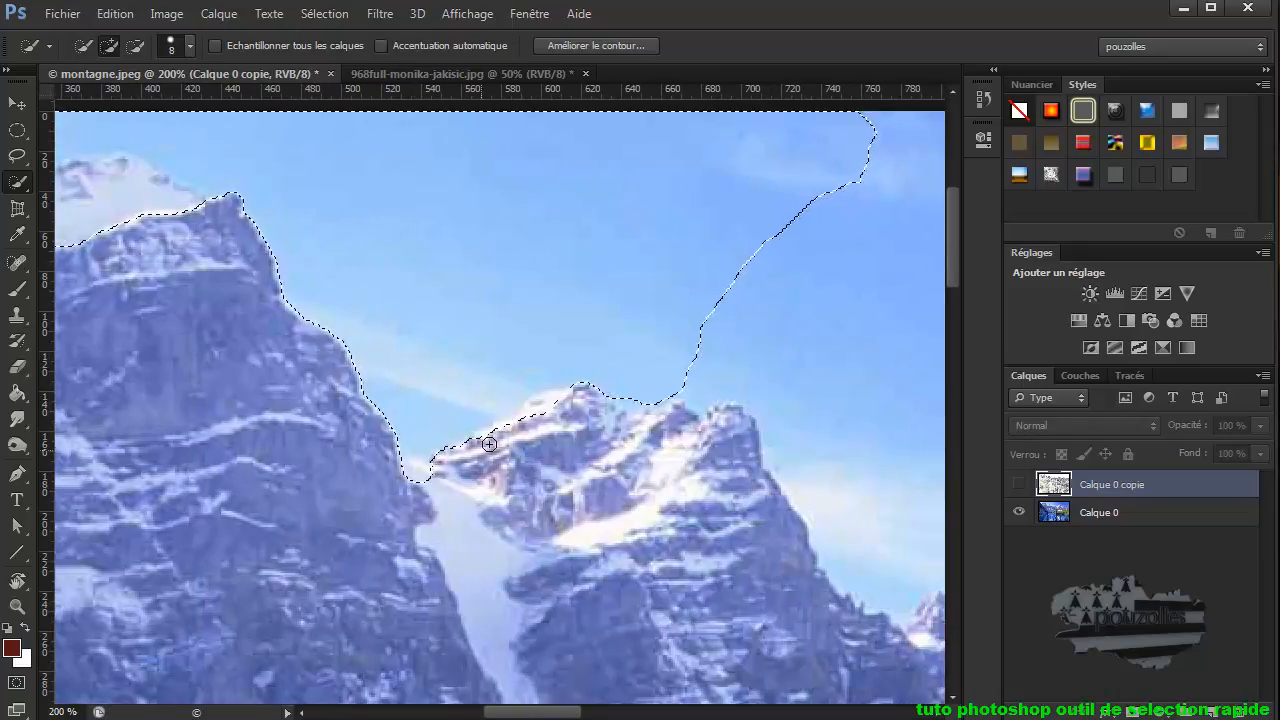
drag(524, 713, 430, 713)
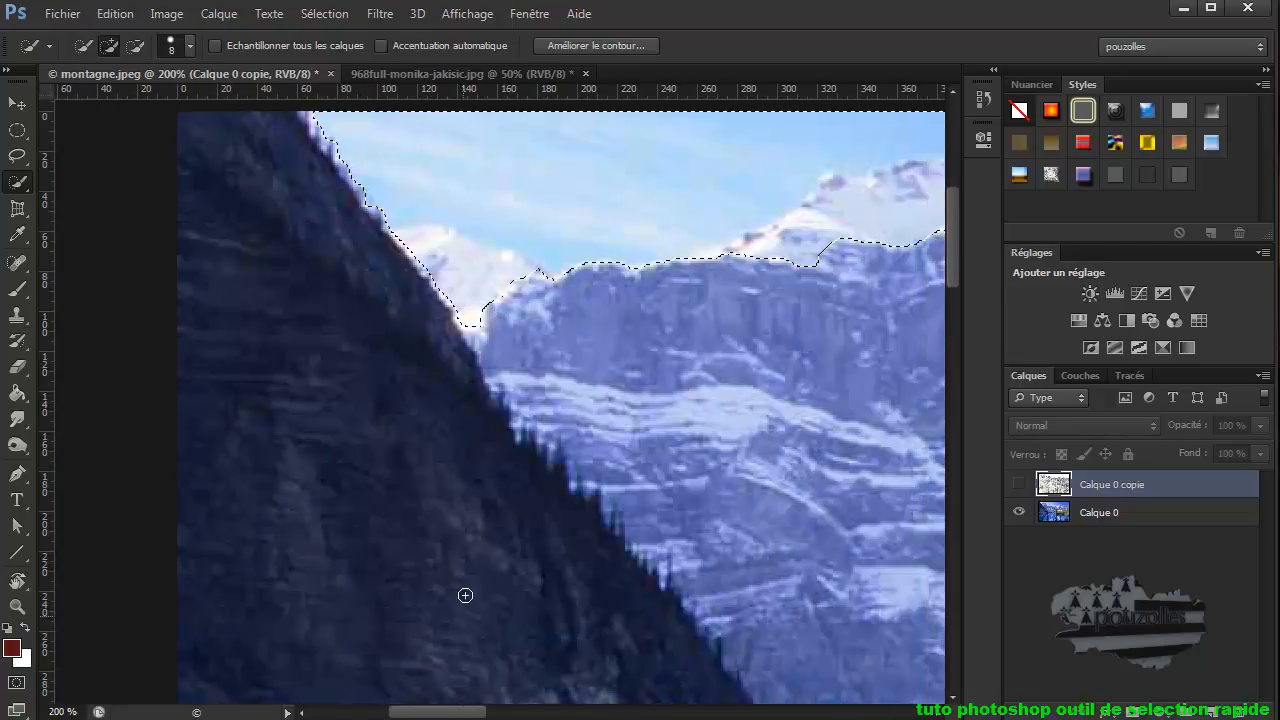
- Set the Quick Selection brush size to 5 and switch the tool to subtracting from the selection
alt+right_click(495, 204)
drag(496, 205, 491, 211)
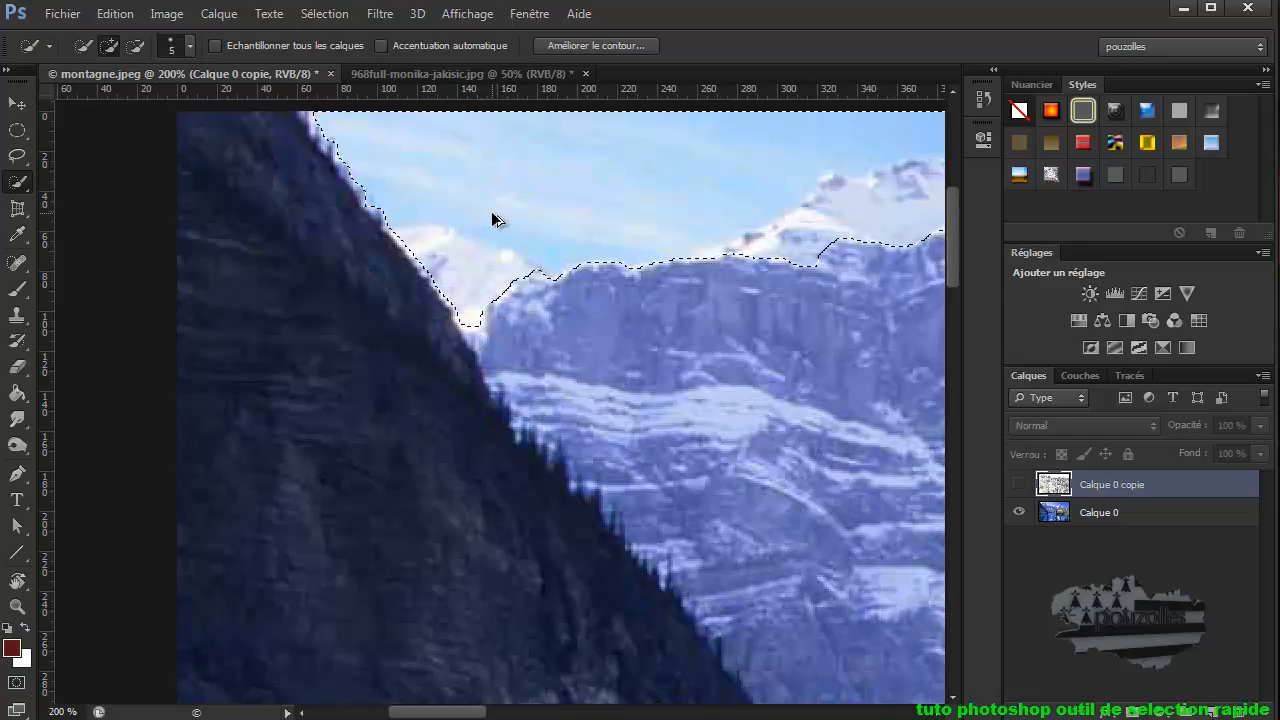
click(135, 46)
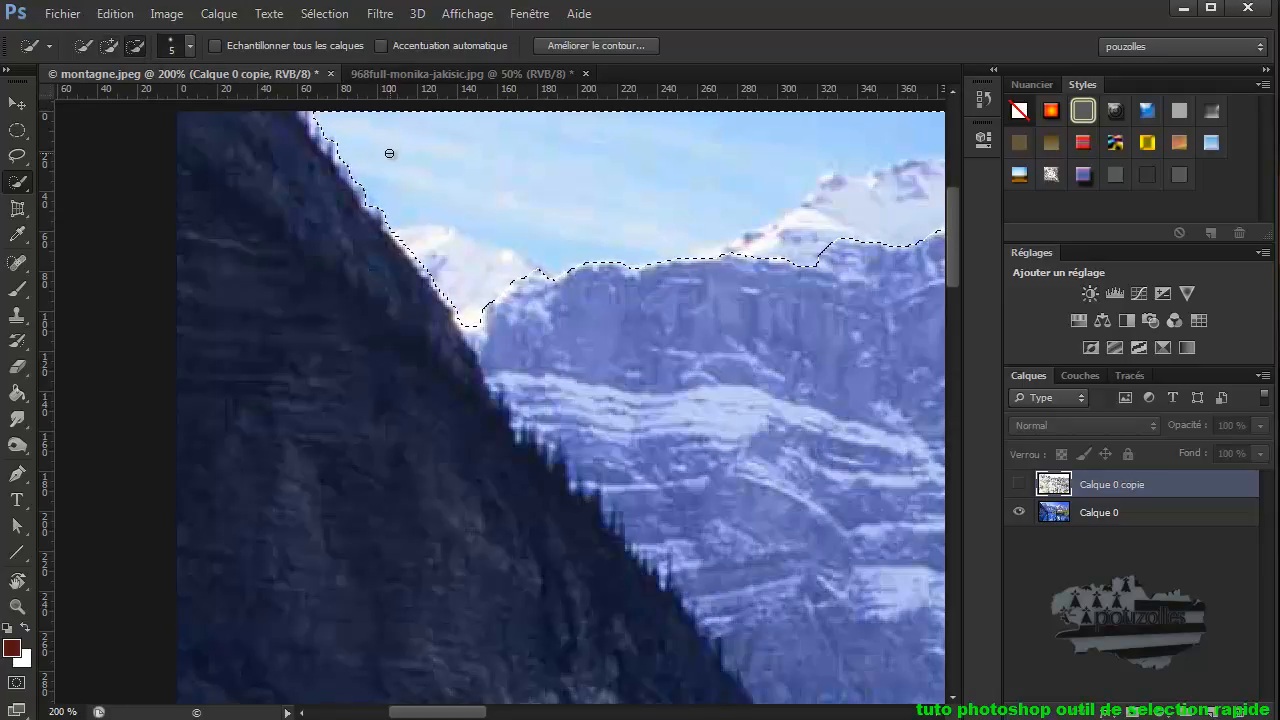
click(354, 151)
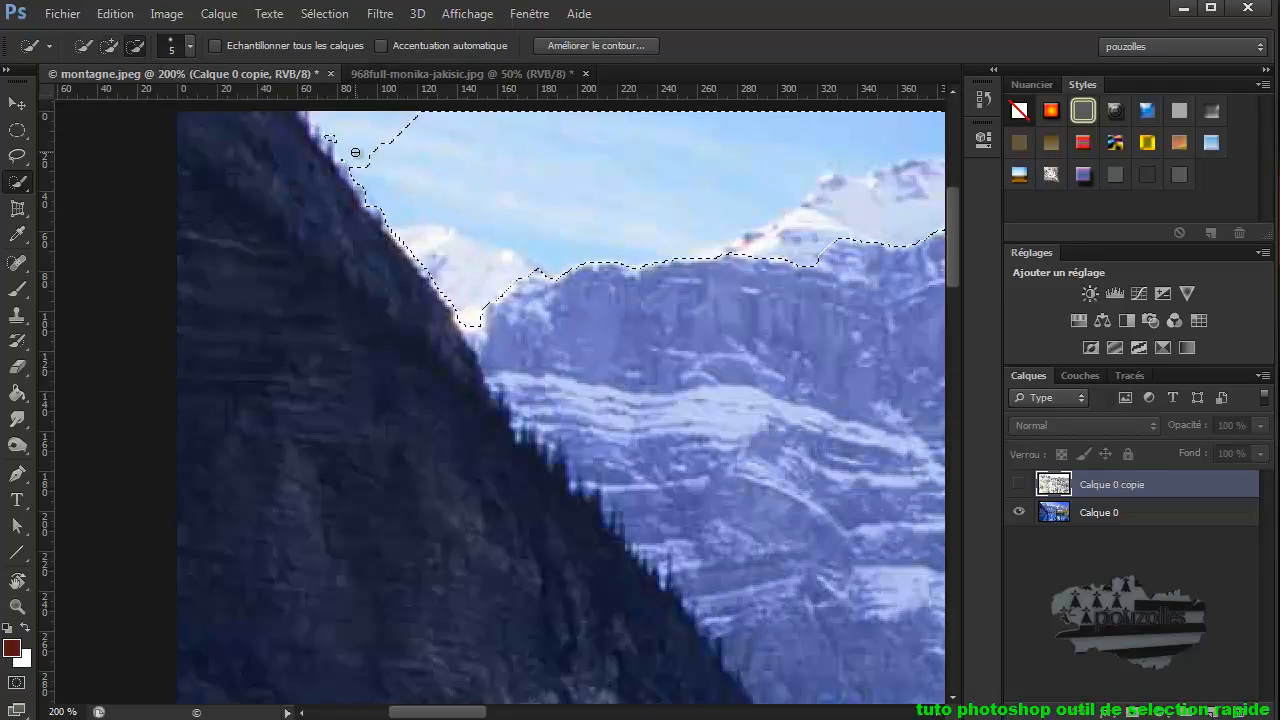
click(115, 14)
click(150, 36)
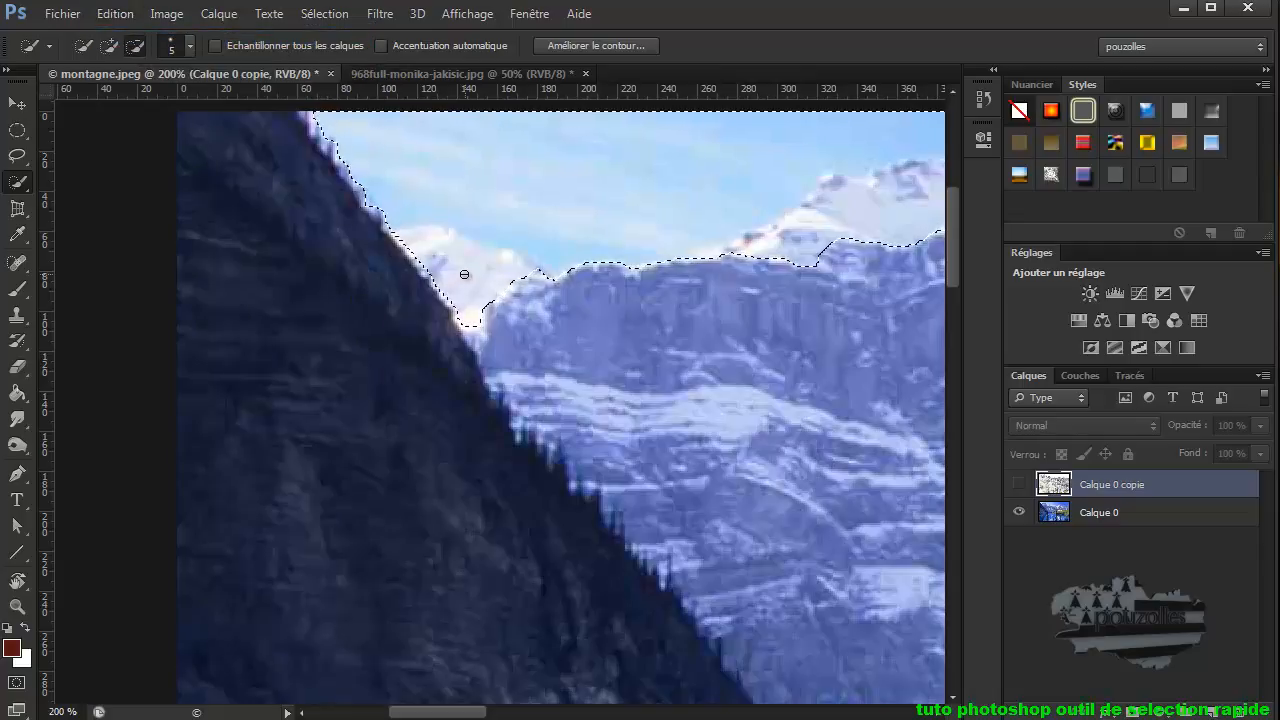
- Subtract the two snowy peaks behind the dark slope from the sky selection so its edge follows their ridge line
mouse_move(384, 252)
mouse_down()
mouse_move(449, 262)
mouse_move(436, 287)
mouse_move(471, 310)
mouse_move(456, 327)
mouse_move(495, 315)
mouse_up()
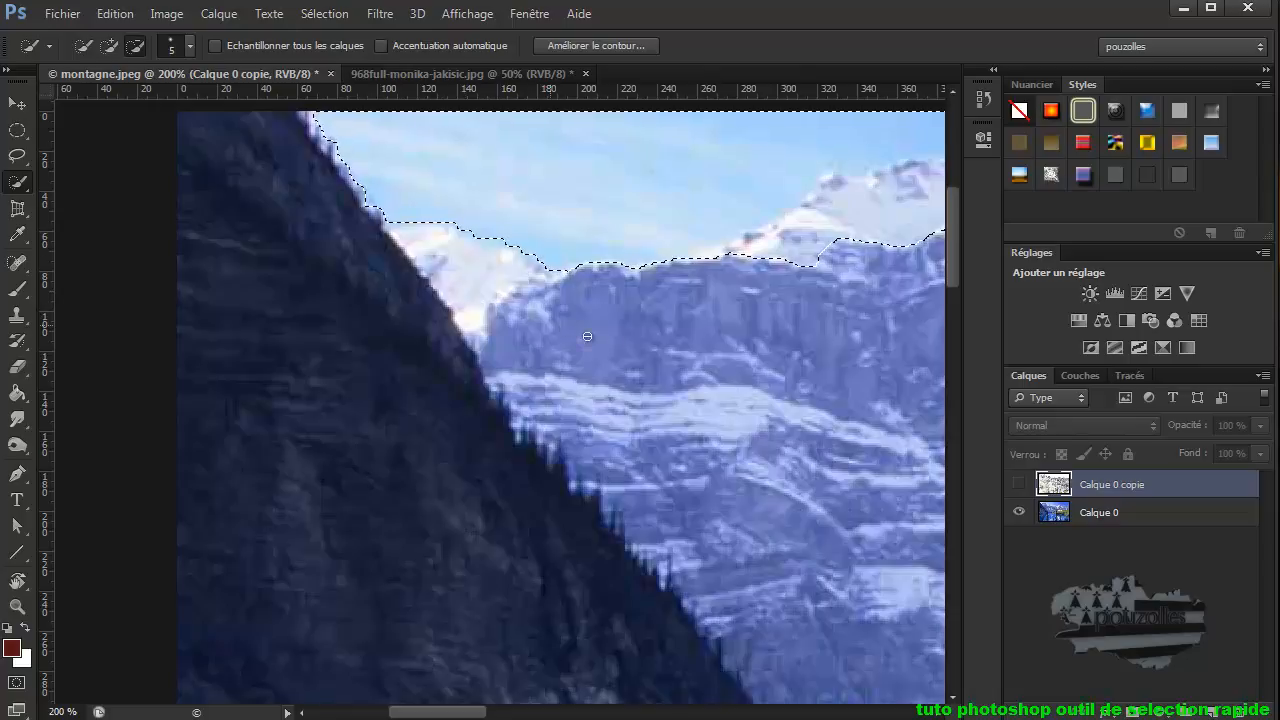
drag(786, 260, 849, 212)
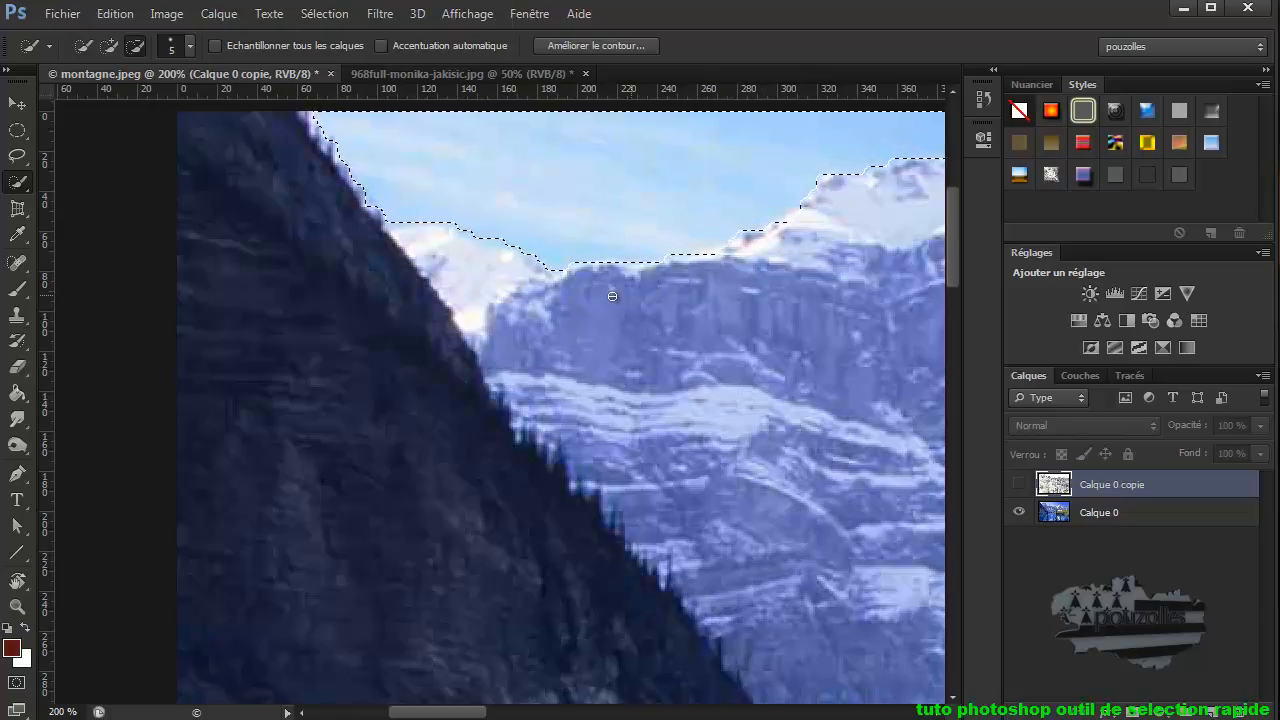
drag(549, 313, 553, 327)
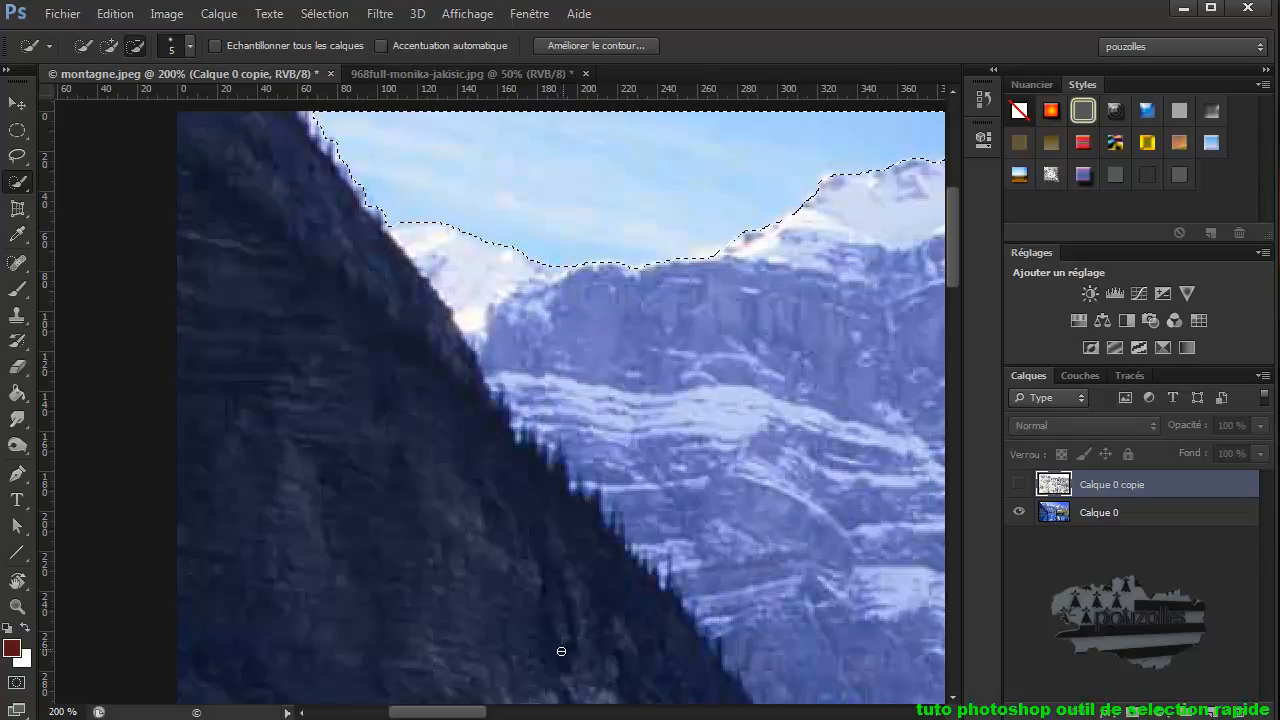
- Check the sky selection along the remaining ridge, comparing the traced copy with the original Calque 0
drag(456, 716, 532, 716)
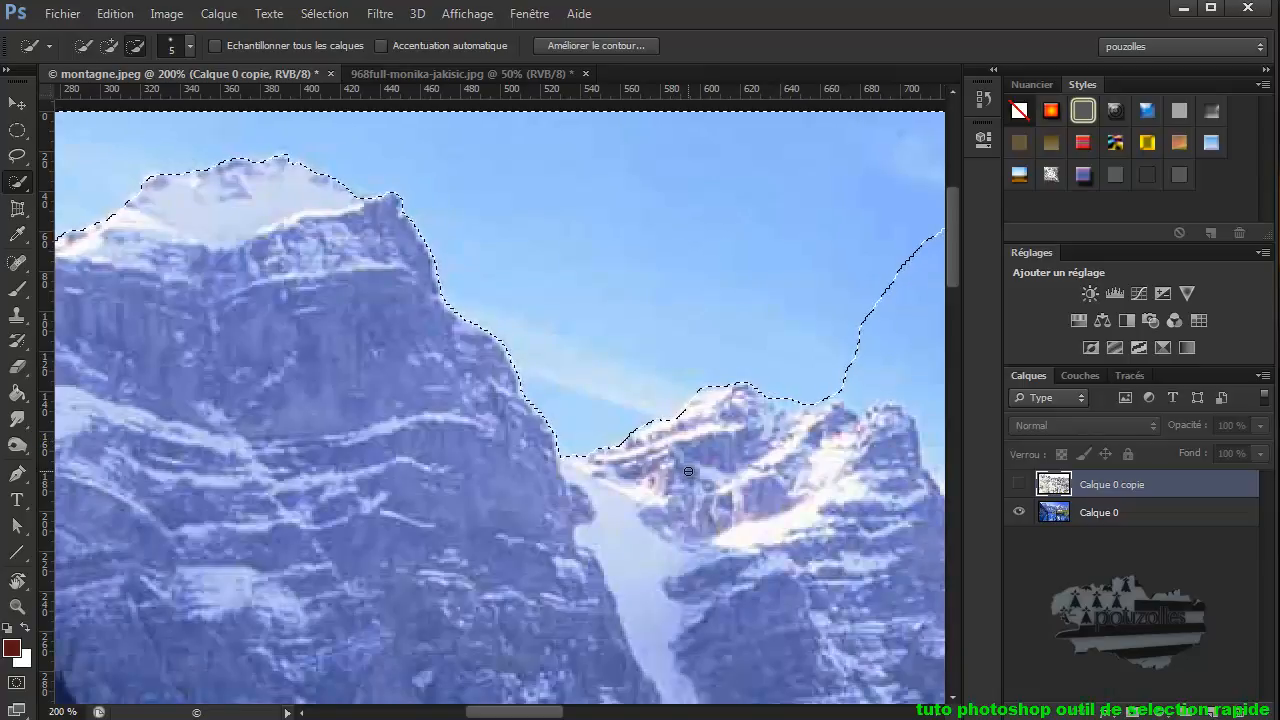
scroll(464, 551, up, 1)
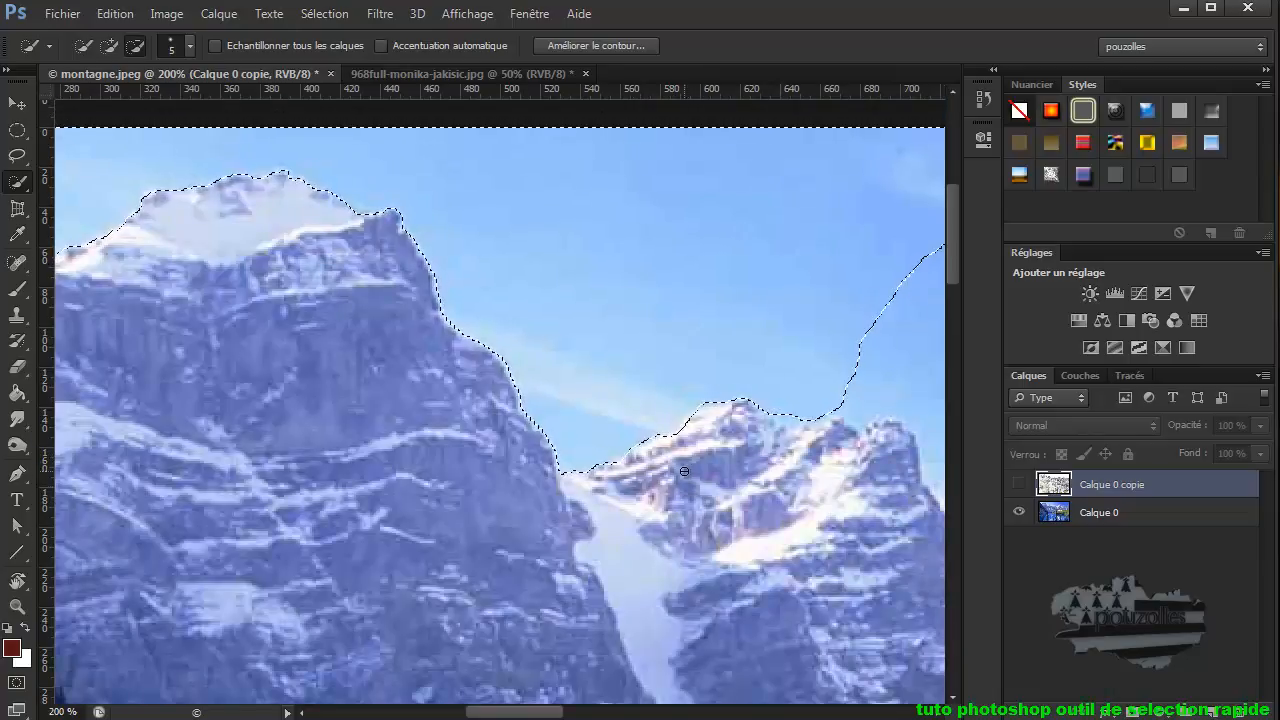
alt+click(464, 550)
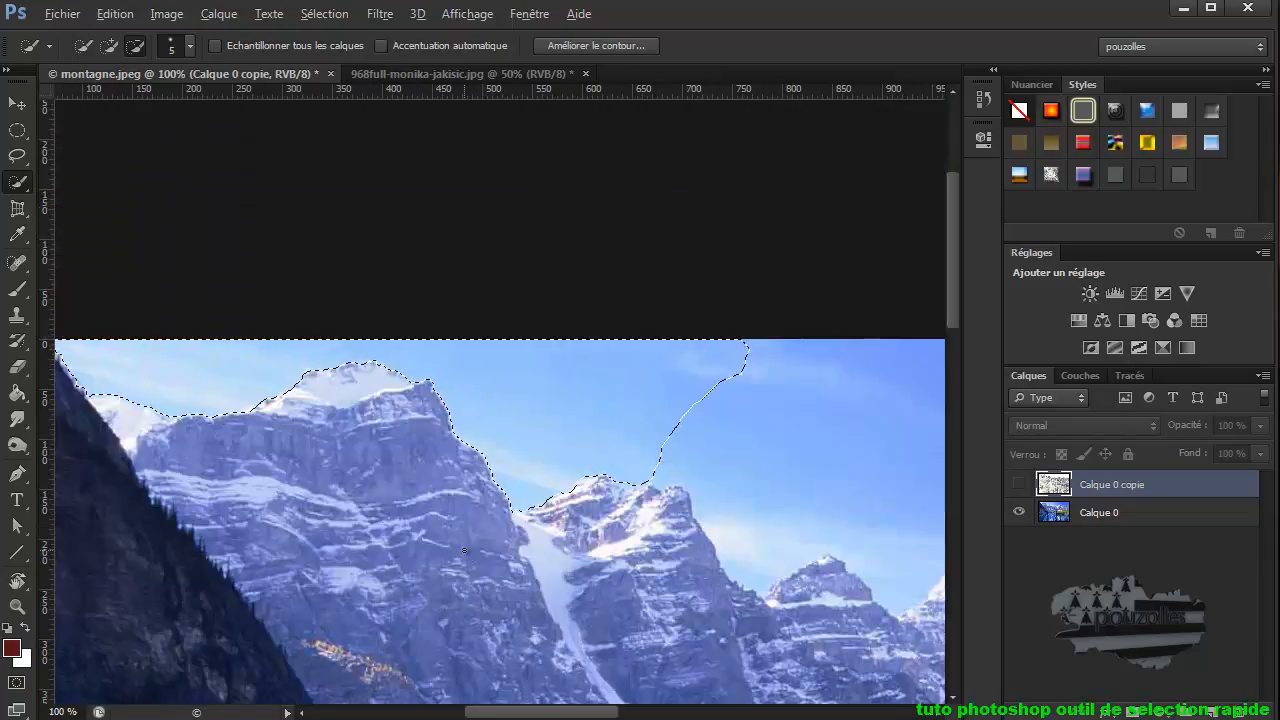
alt+click(464, 550)
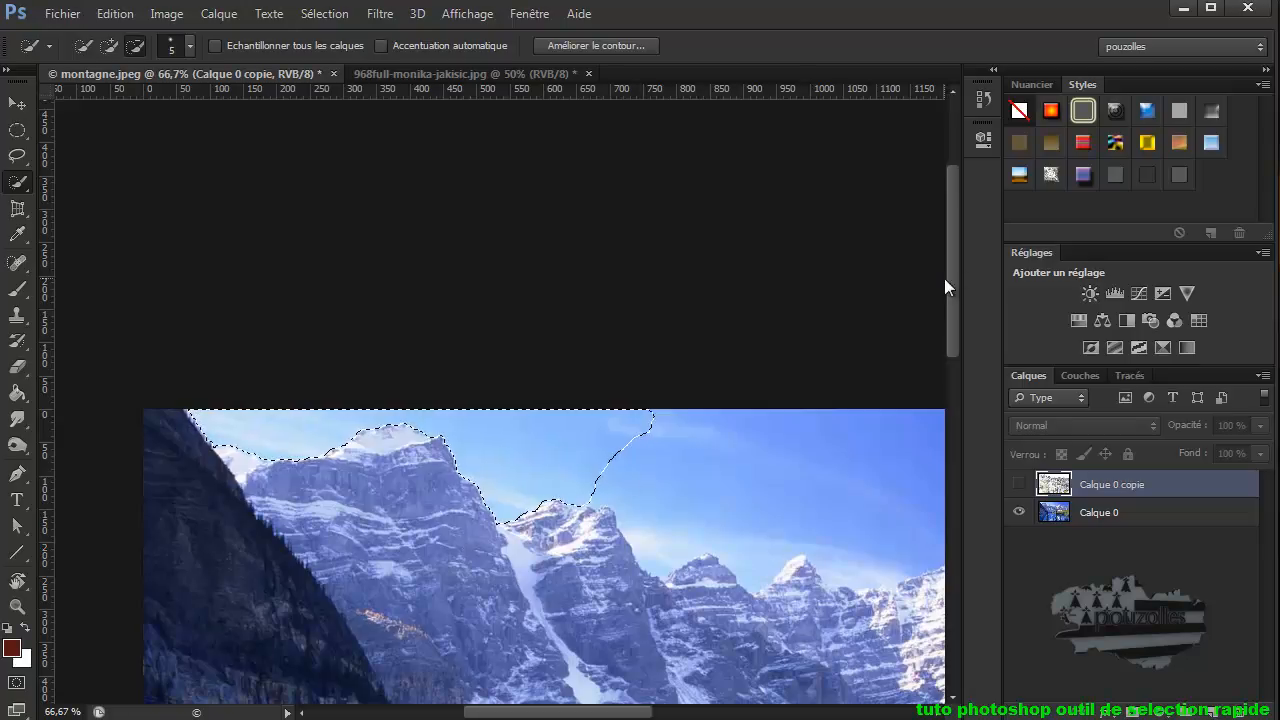
drag(956, 283, 961, 351)
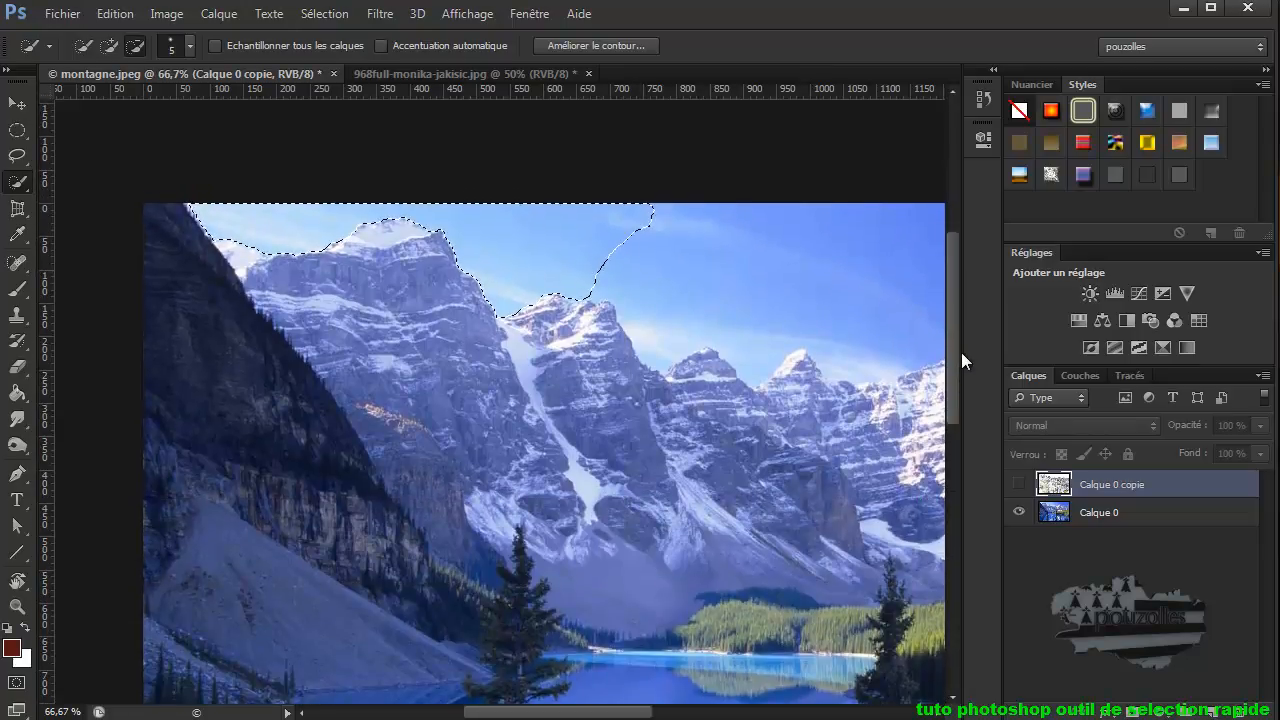
click(1020, 484)
click(1019, 512)
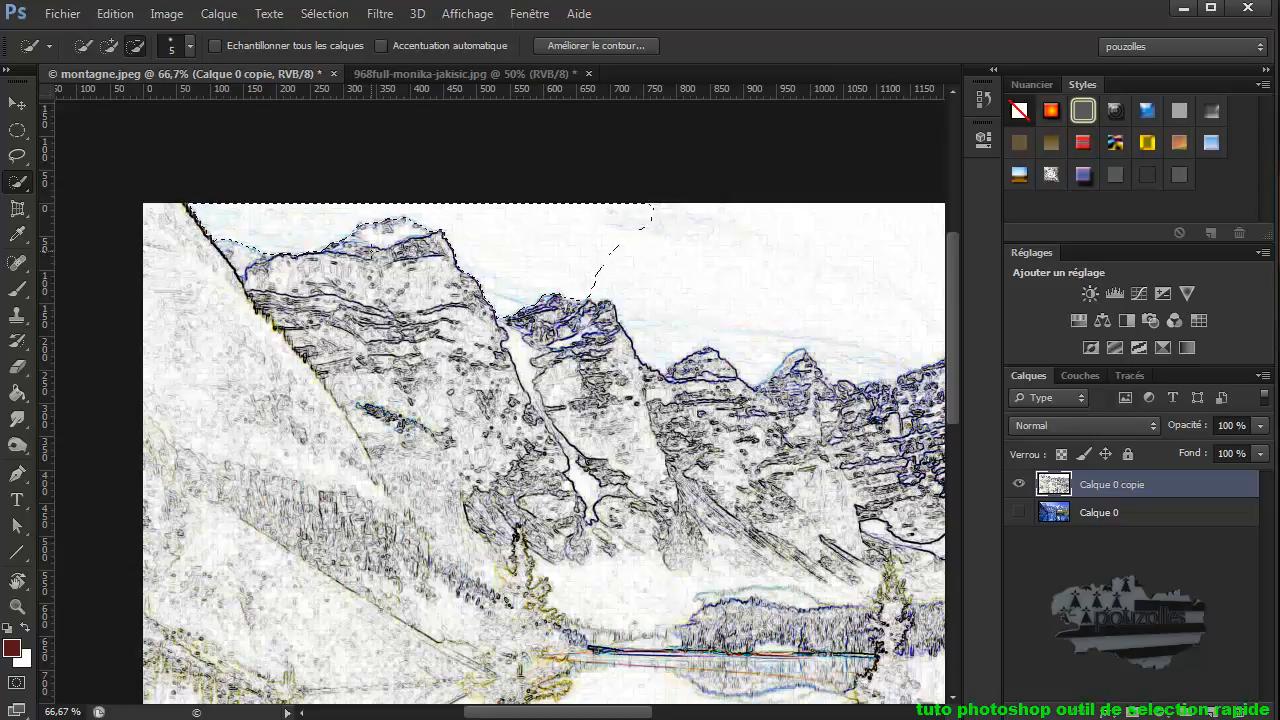
click(1019, 512)
click(1019, 484)
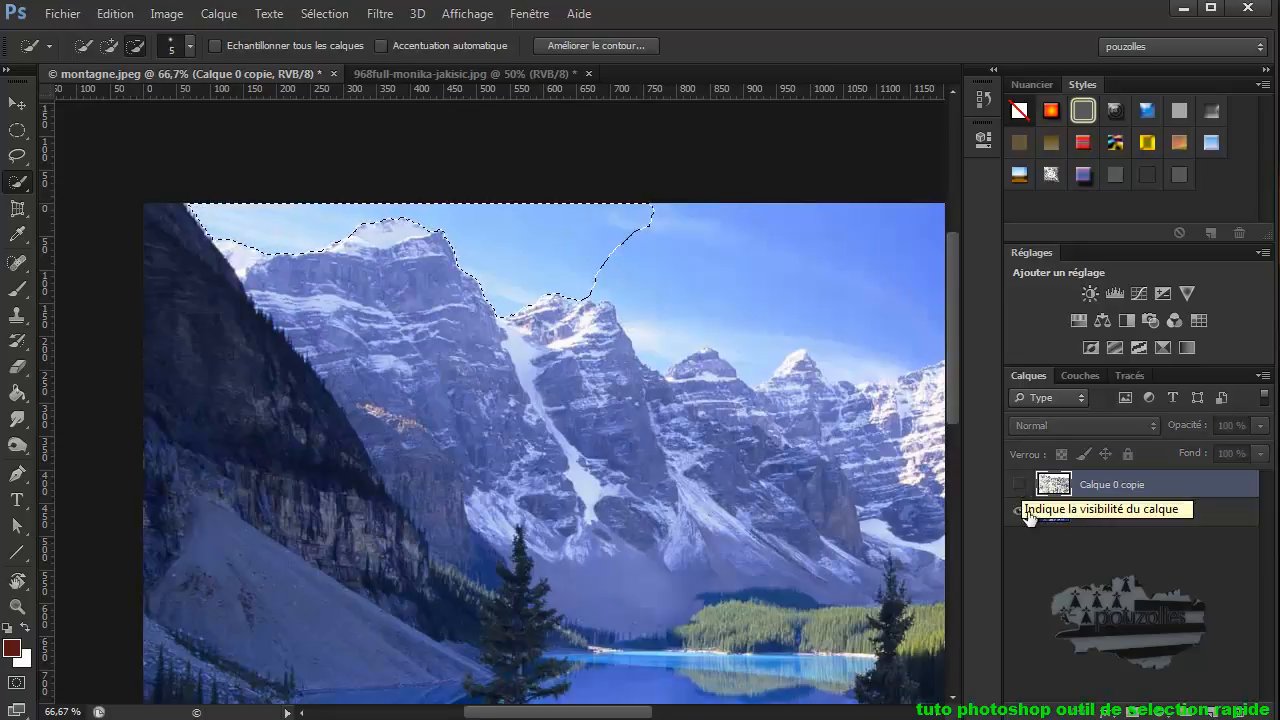
- Delete the selected sky from Calque 0 and deselect
click(1055, 512)
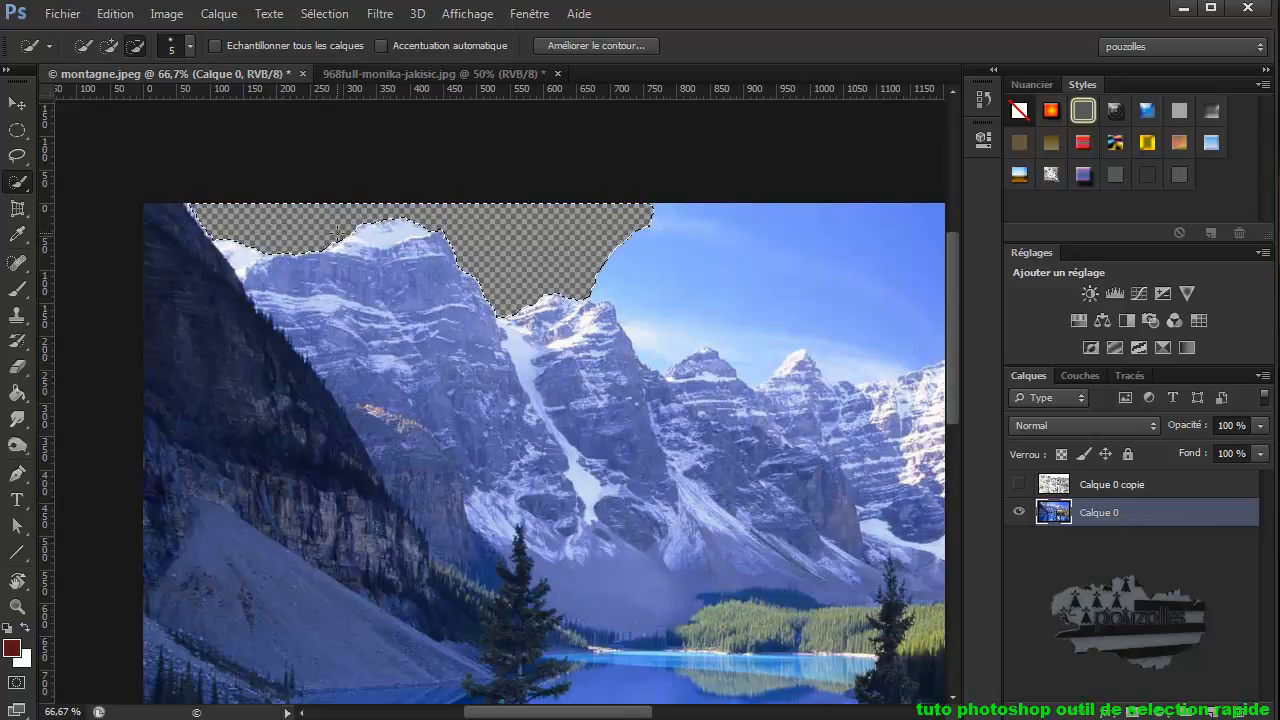
click(327, 16)
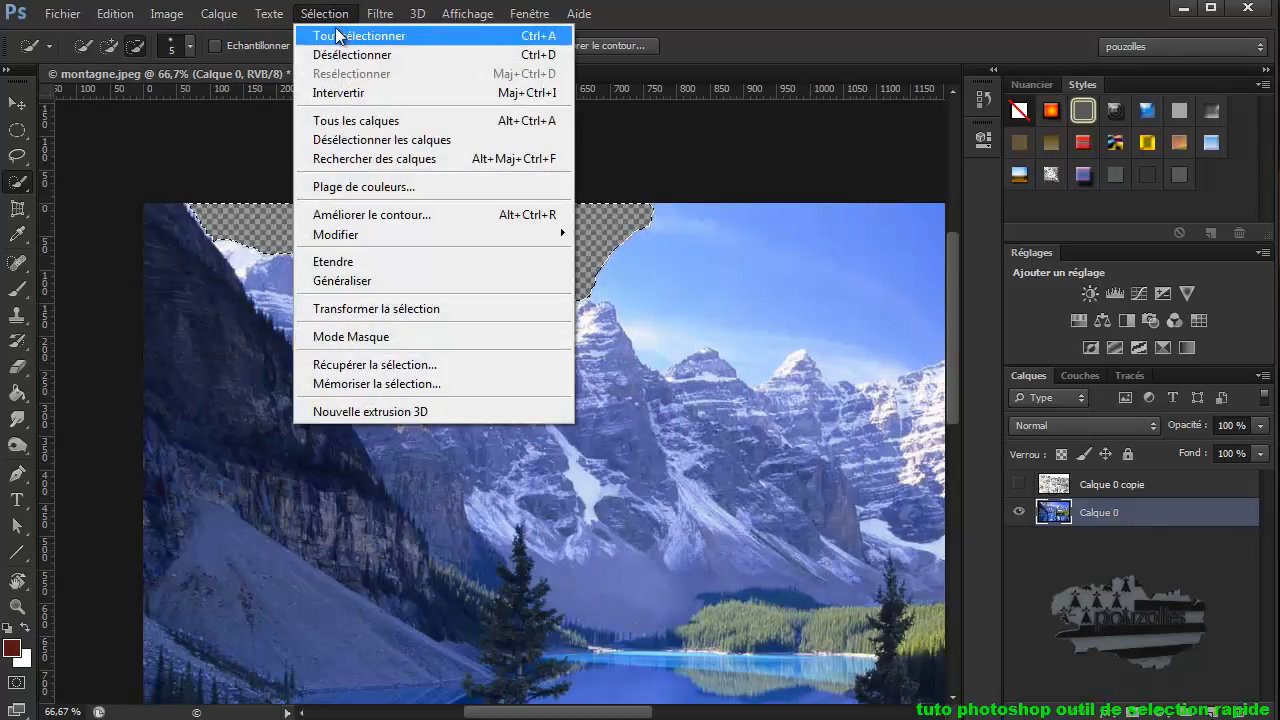
click(348, 57)
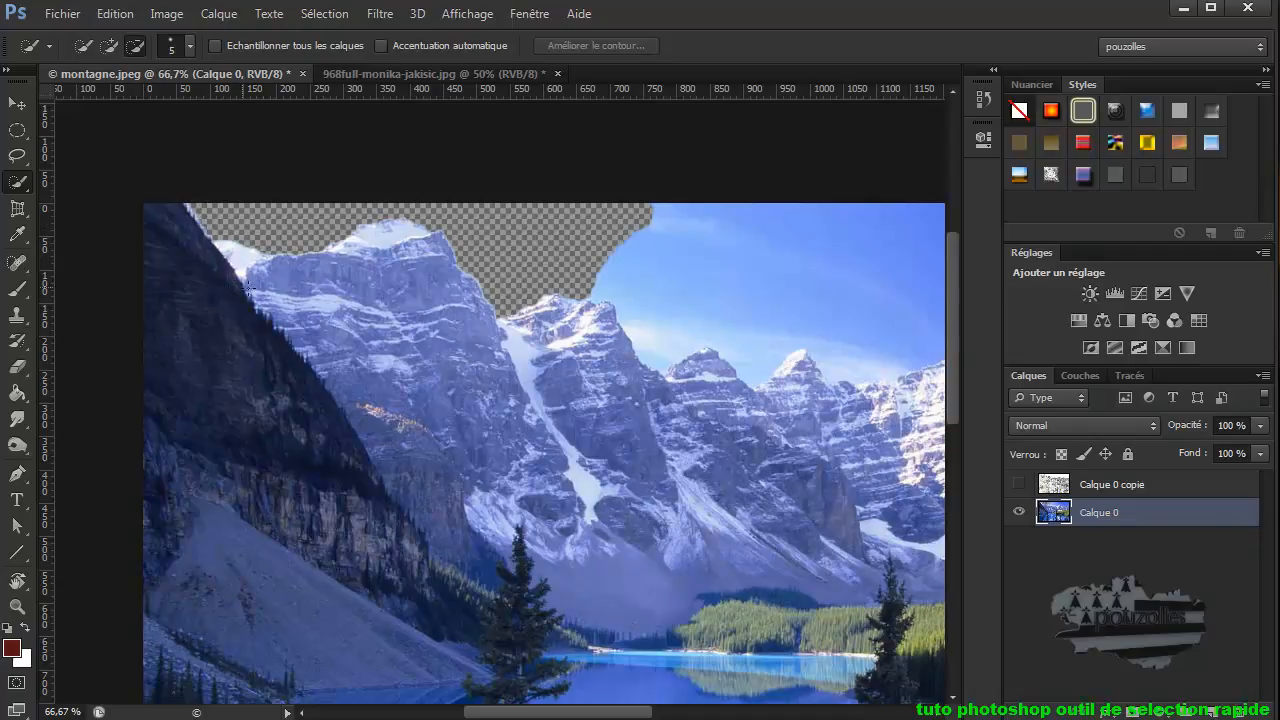
- Switch to the open photo of the woman and quick-select the wooden panel background along the side of her raised arm
click(386, 73)
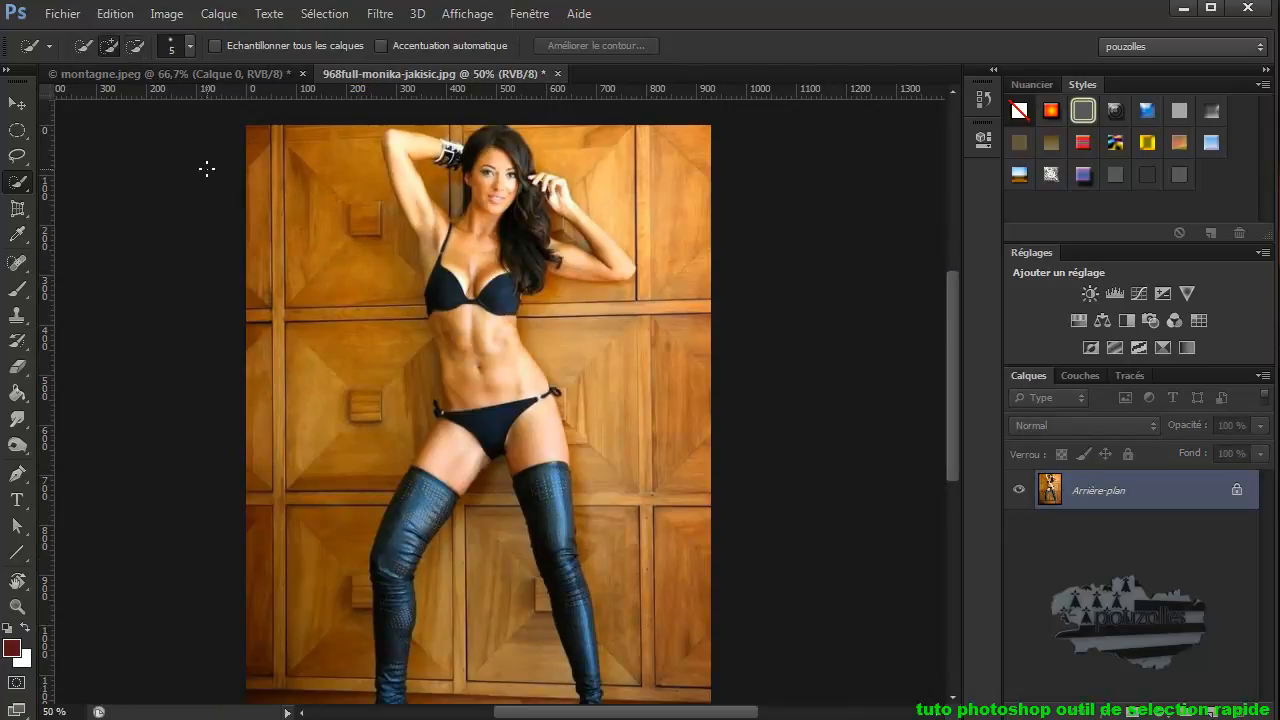
click(260, 143)
mouse_move(316, 144)
mouse_down()
mouse_move(329, 146)
mouse_move(331, 204)
mouse_up()
mouse_move(317, 323)
mouse_down()
mouse_move(319, 379)
mouse_move(363, 383)
mouse_move(331, 421)
mouse_move(264, 417)
mouse_move(251, 343)
mouse_move(292, 695)
mouse_up()
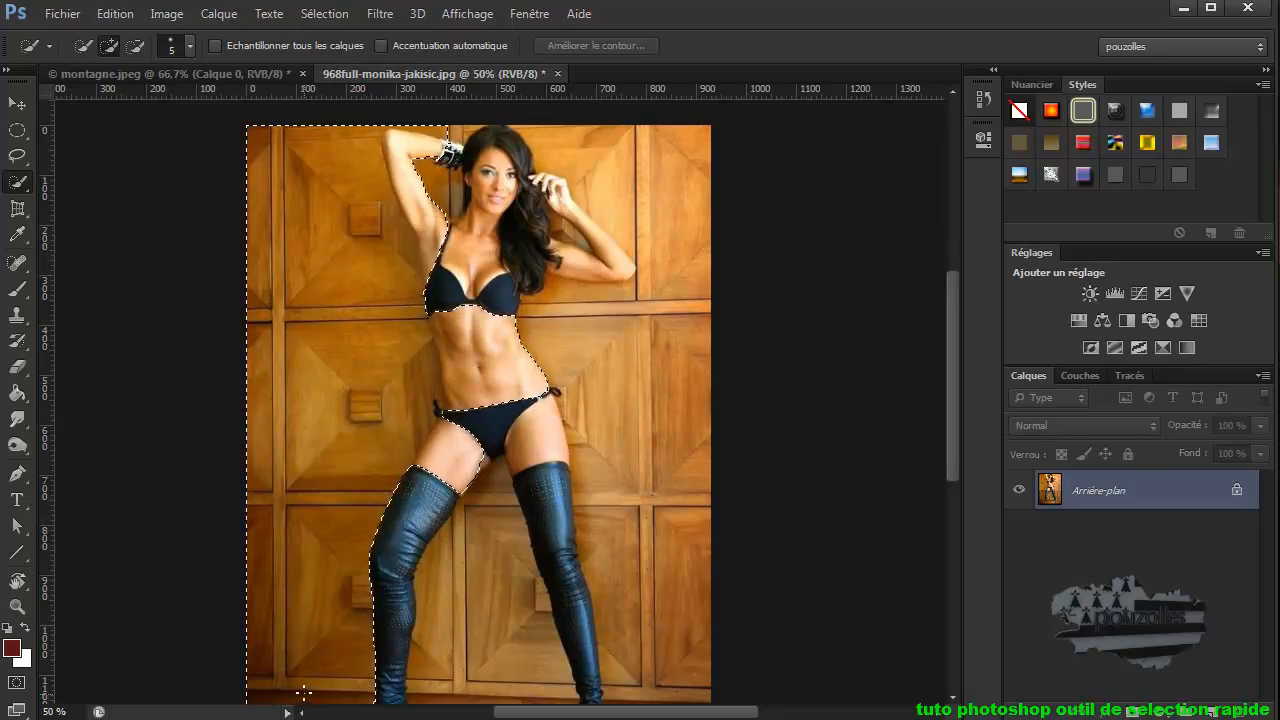
- Extend the background selection to the floor and the wooden panels between the two boots
scroll(303, 680, down, 5)
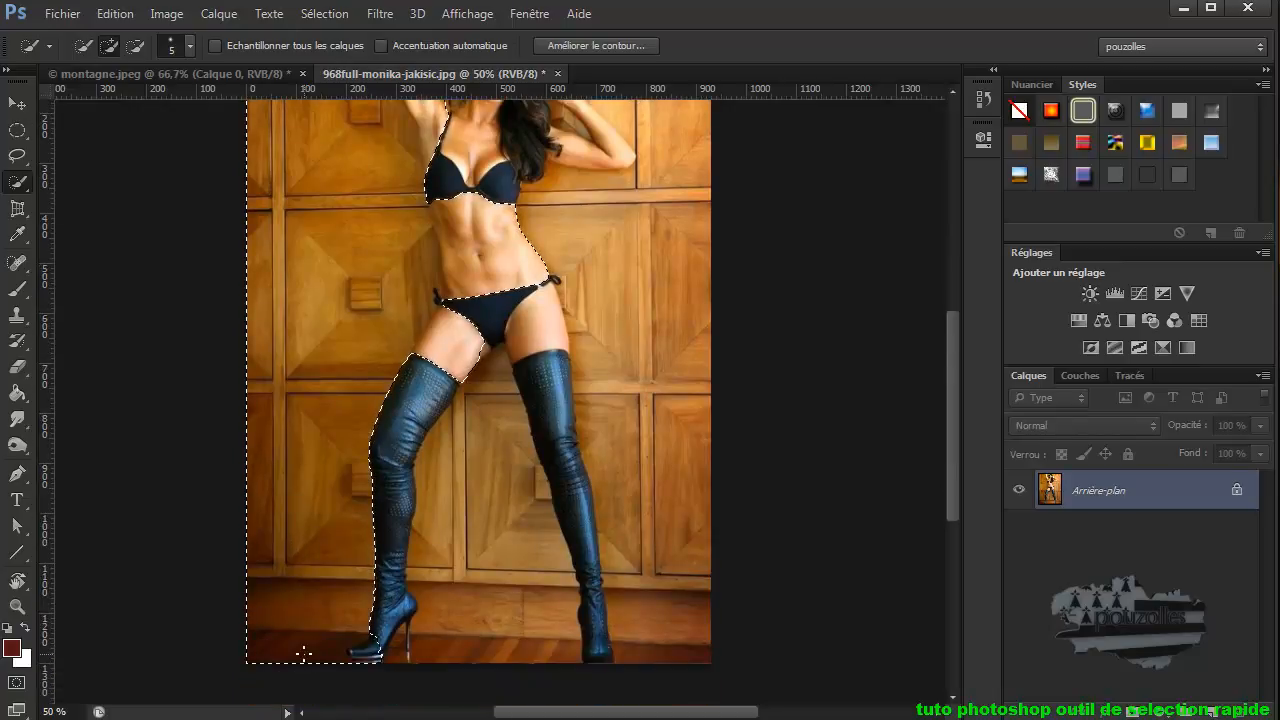
scroll(300, 636, up, 1)
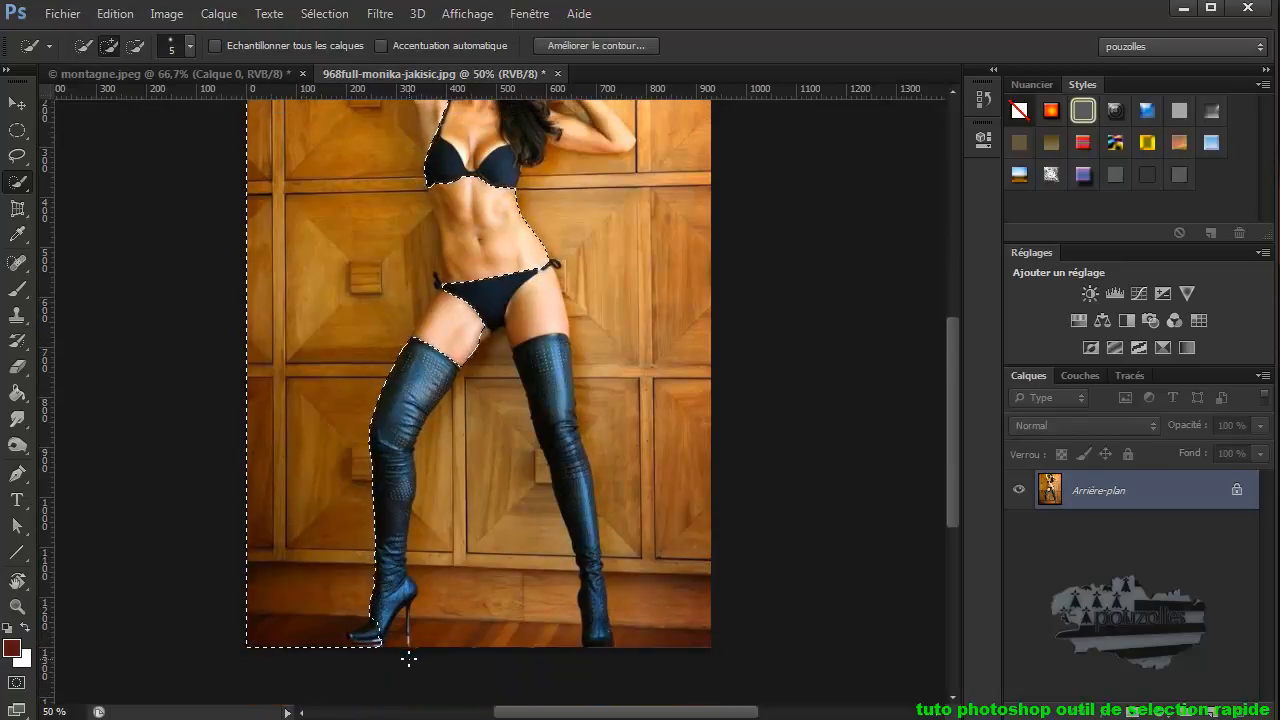
drag(406, 643, 462, 640)
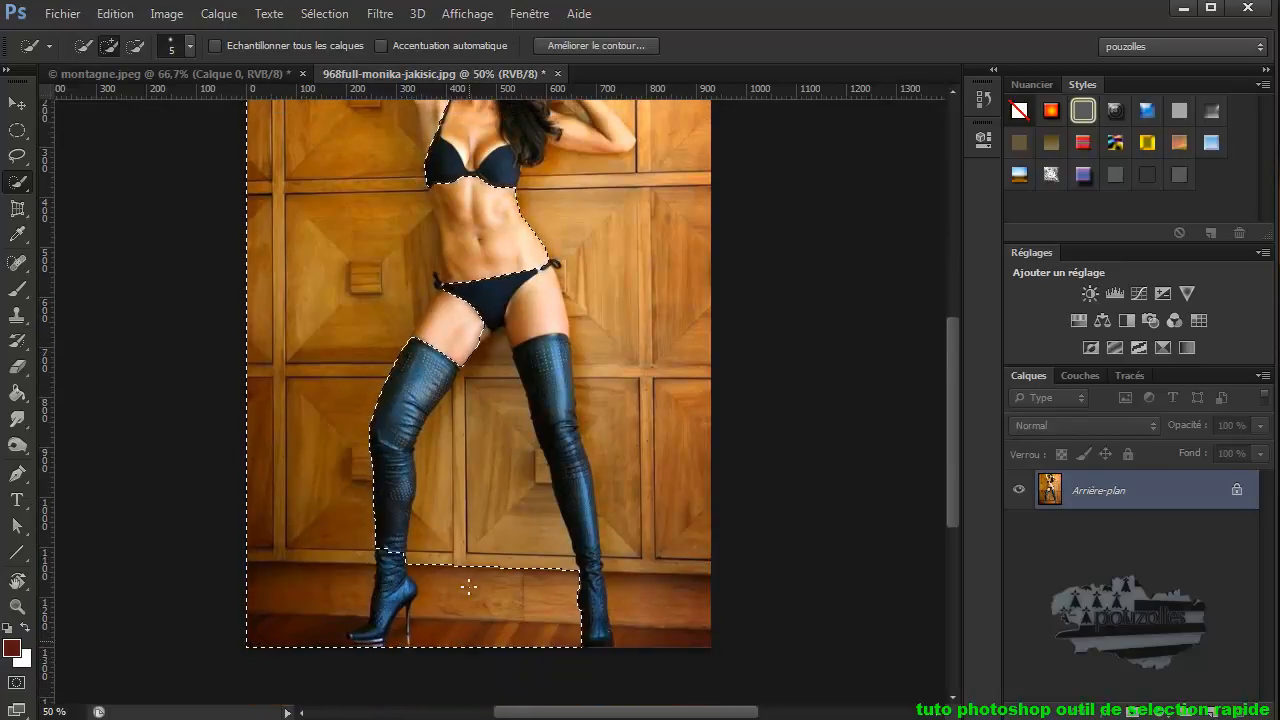
mouse_move(475, 476)
mouse_down()
mouse_move(481, 452)
mouse_move(452, 439)
mouse_move(446, 451)
mouse_move(480, 396)
mouse_up()
click(491, 367)
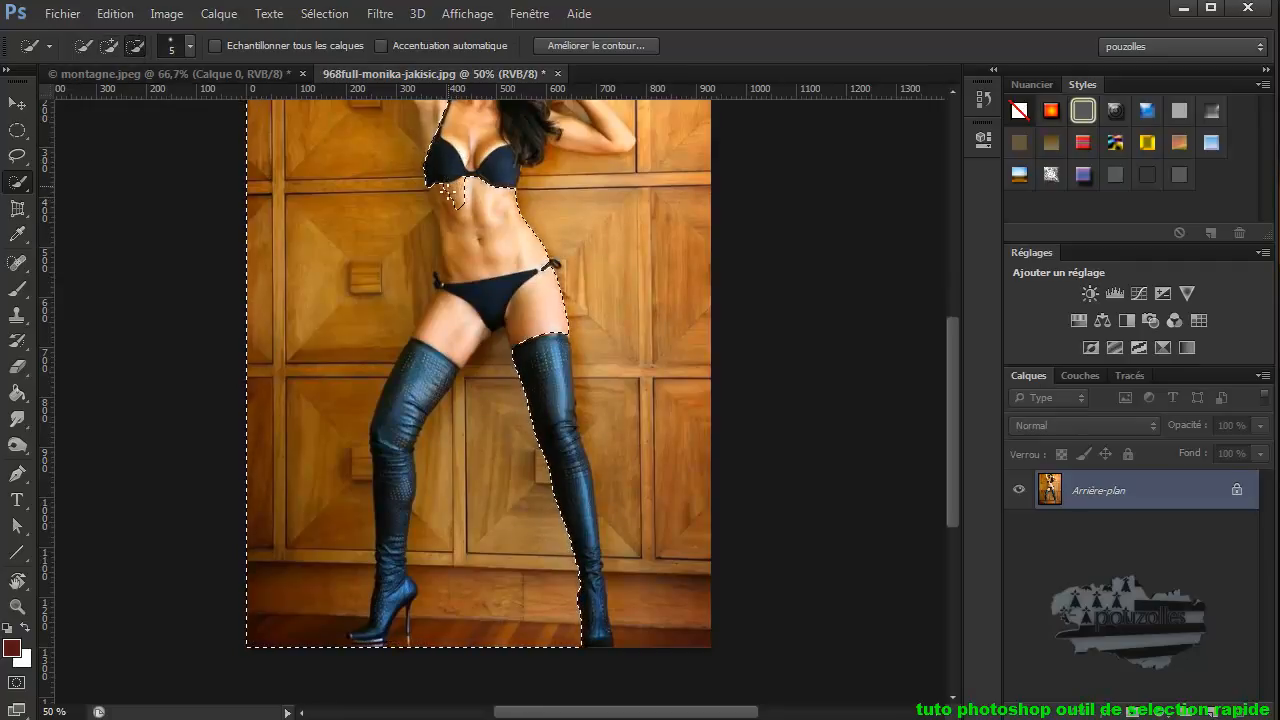
- Subtract the woman's waist, thighs and bent-leg boot from the background selection
mouse_move(450, 215)
mouse_down()
mouse_move(452, 306)
mouse_move(419, 349)
mouse_up()
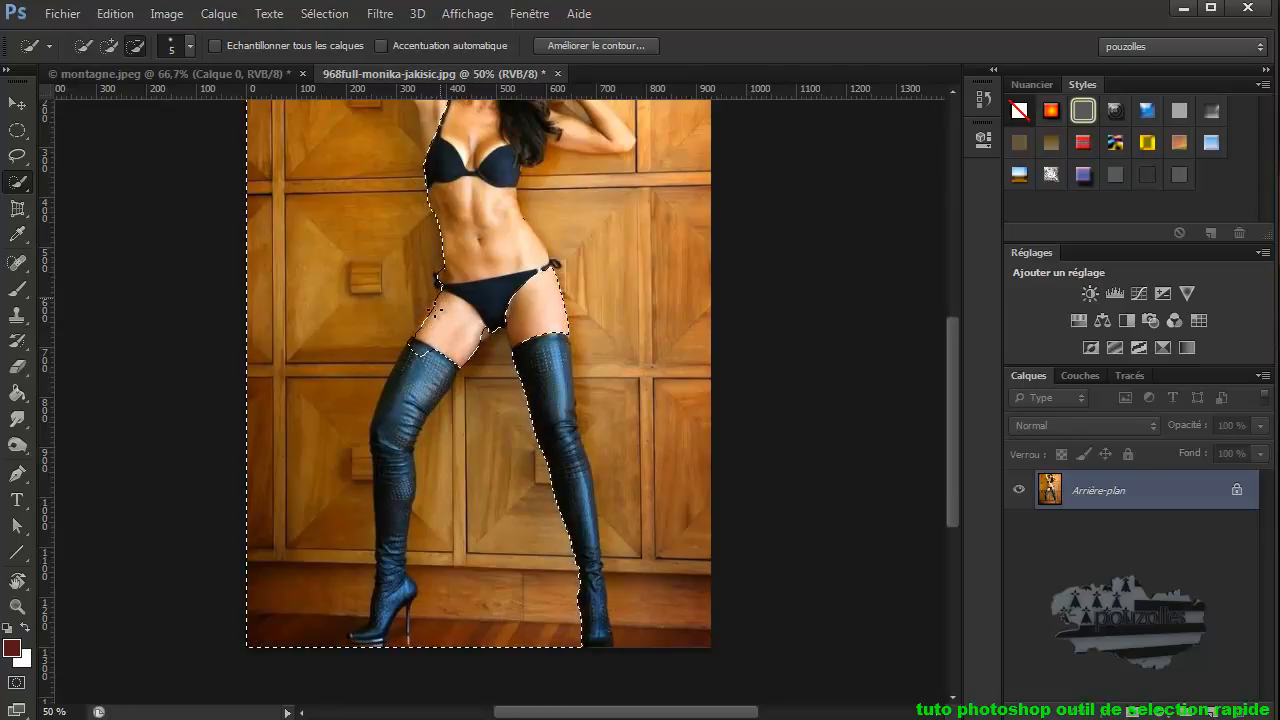
mouse_move(400, 372)
mouse_down()
mouse_move(364, 435)
mouse_move(388, 487)
mouse_move(372, 568)
mouse_up()
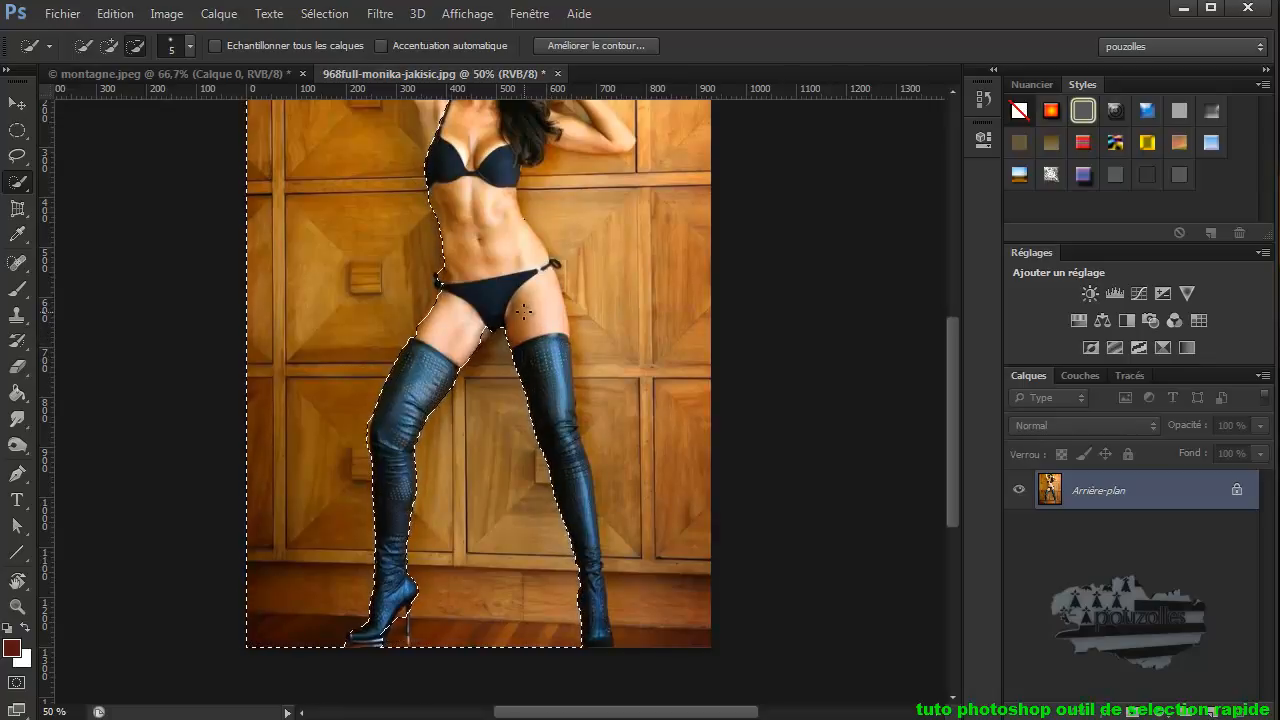
- Subtract the raised arm and the side of the chest, and add back the wooden panel beside them
scroll(524, 312, up, 4)
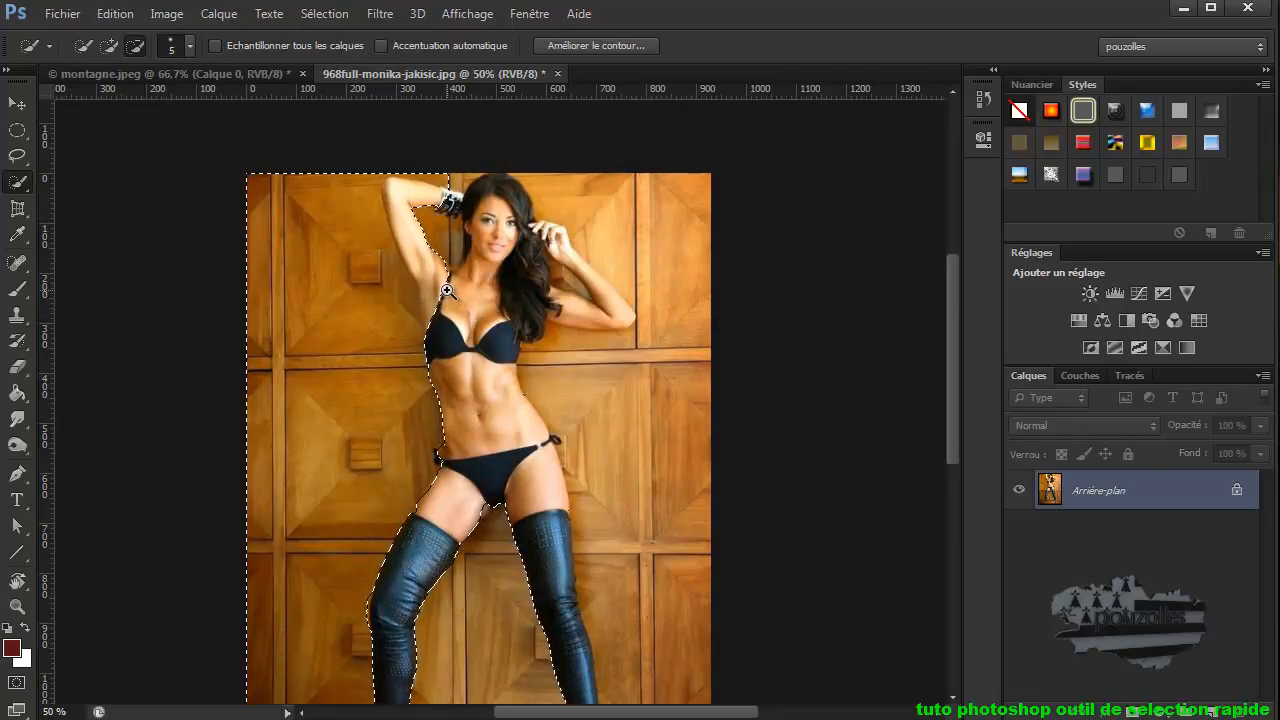
scroll(447, 290, up, 3)
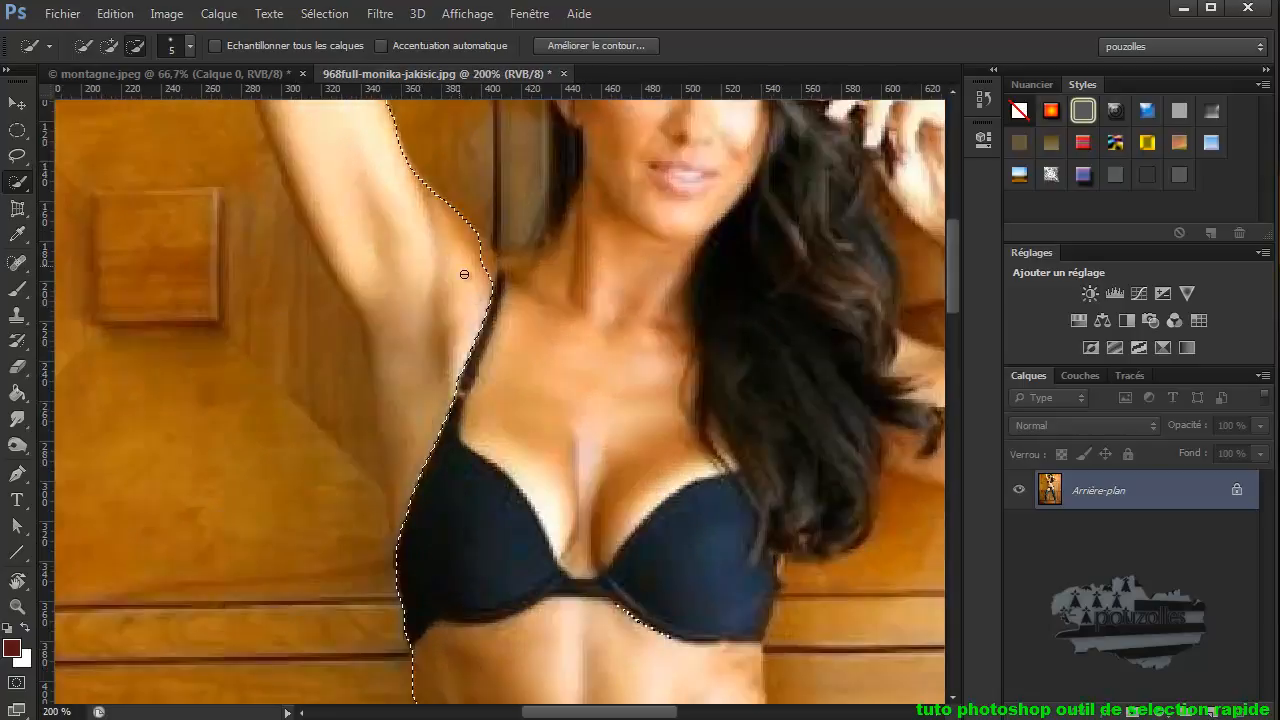
mouse_move(466, 413)
mouse_down()
mouse_move(415, 339)
mouse_move(402, 502)
mouse_up()
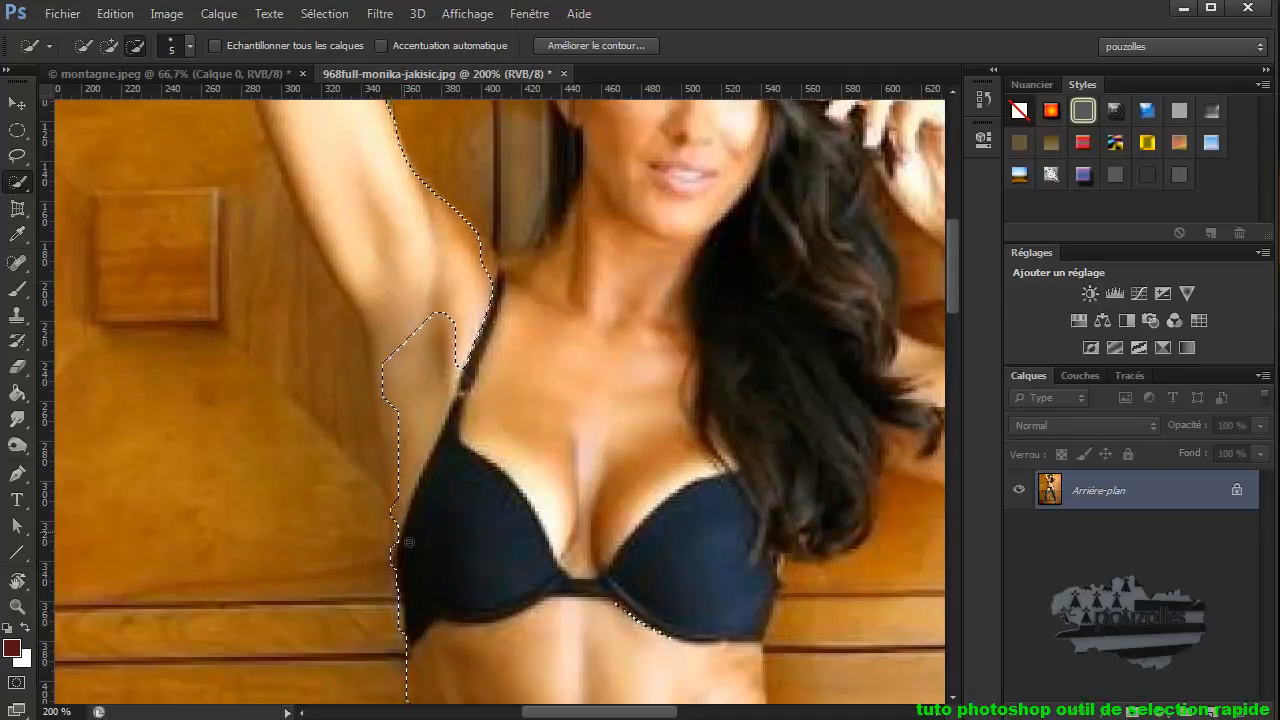
mouse_move(396, 520)
mouse_down()
mouse_move(392, 345)
mouse_move(372, 330)
mouse_move(380, 404)
mouse_move(400, 414)
mouse_move(399, 365)
mouse_move(300, 129)
mouse_move(269, 107)
mouse_move(312, 242)
mouse_move(349, 266)
mouse_move(333, 236)
mouse_up()
click(109, 45)
mouse_move(213, 213)
mouse_down()
mouse_move(223, 283)
mouse_move(238, 177)
mouse_move(247, 187)
mouse_move(306, 401)
mouse_up()
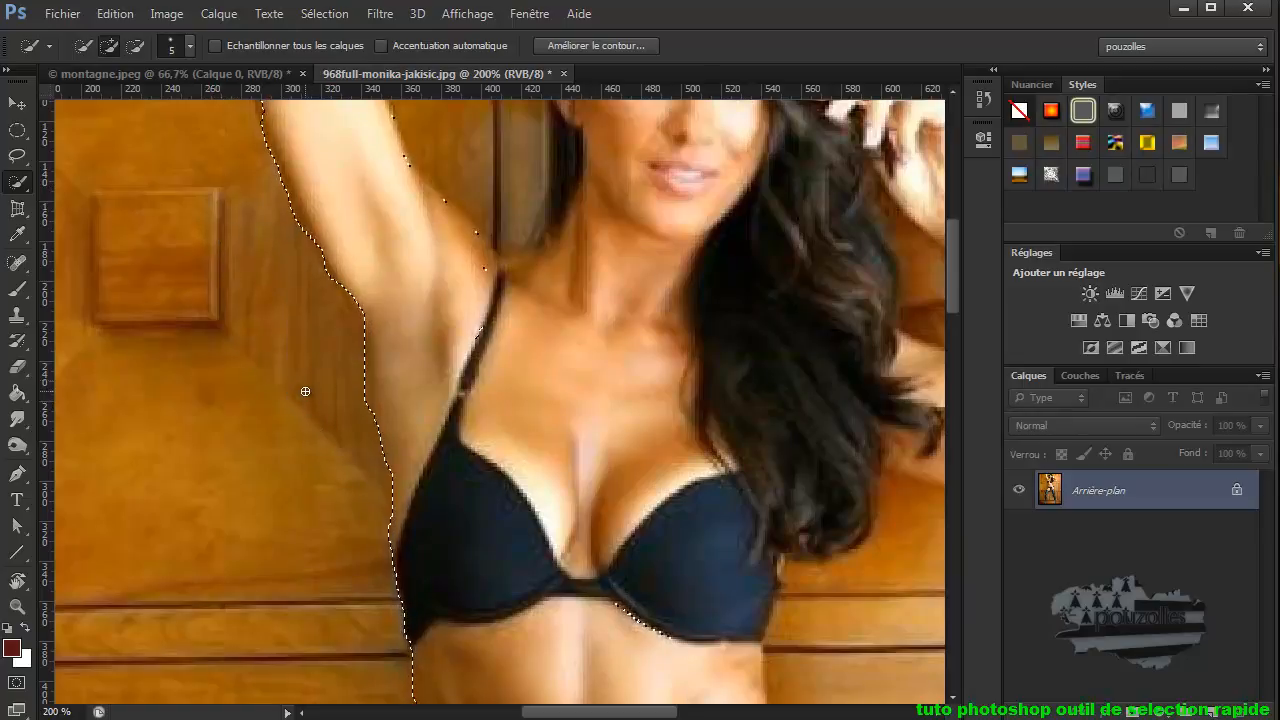
- Switch Quick Selection back to subtracting and examine the selection edge along the woman's arm, torso and legs
click(135, 46)
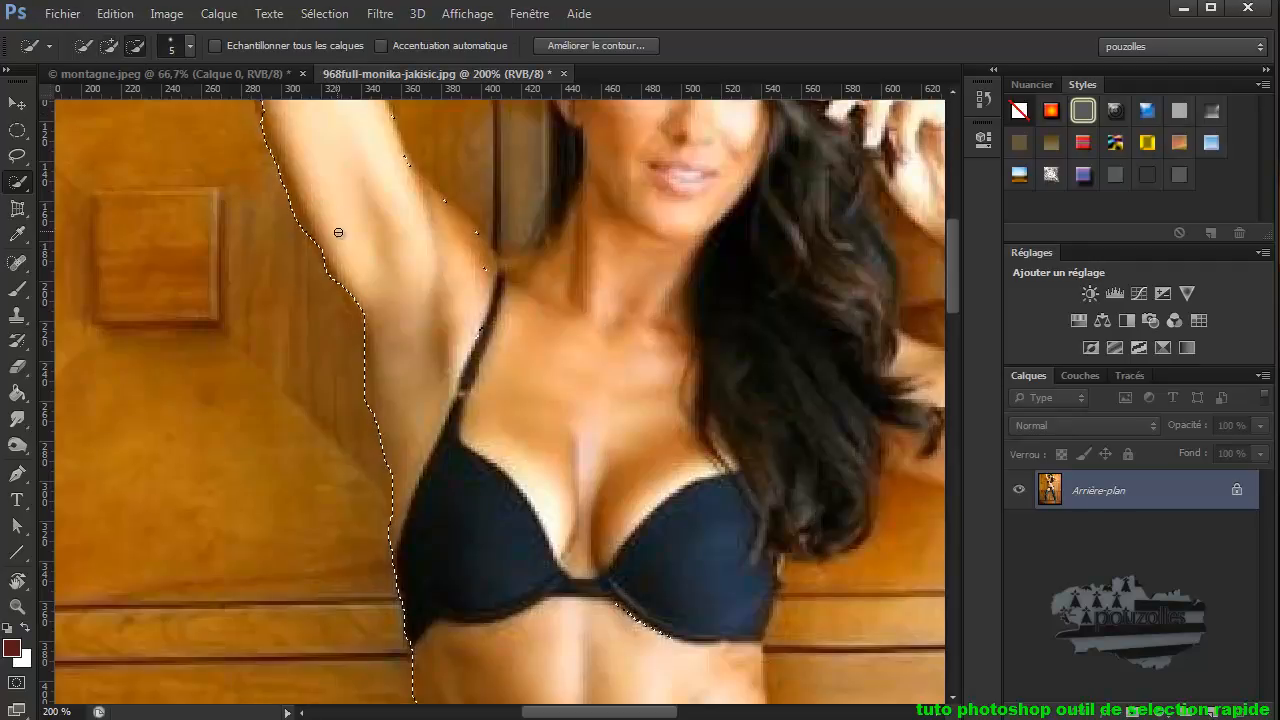
scroll(387, 305, up, 2)
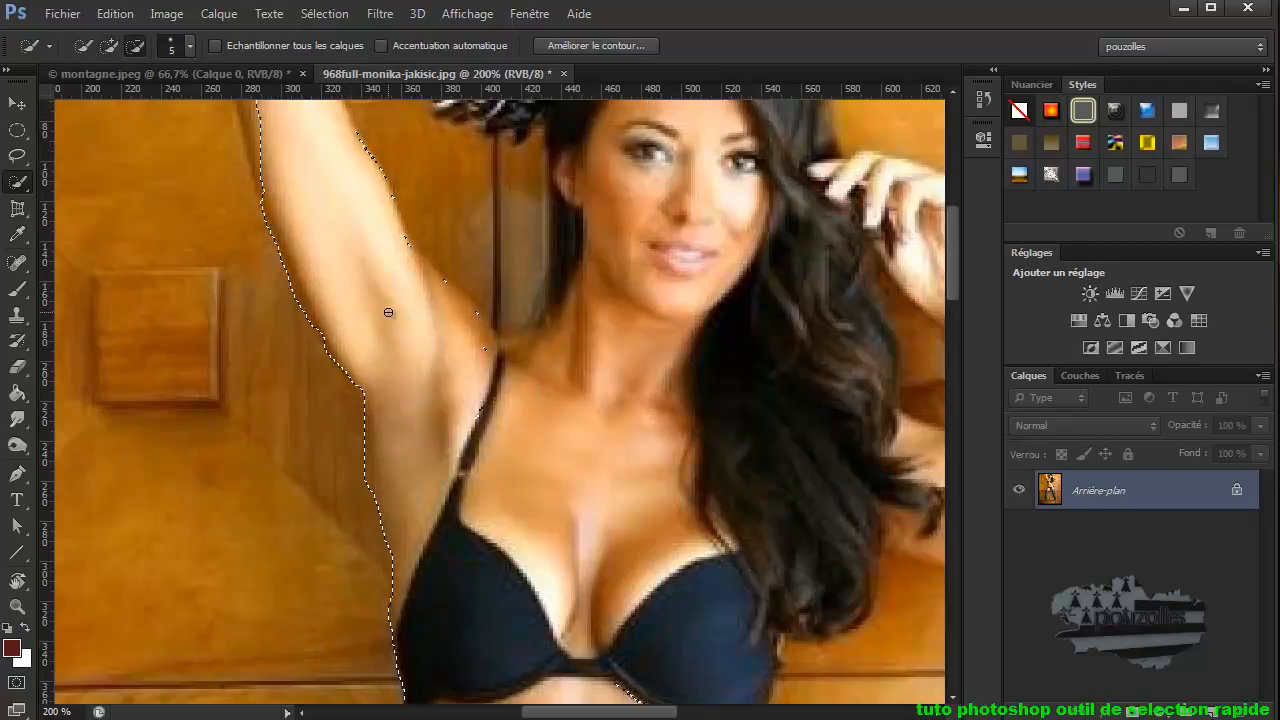
scroll(383, 312, down, 1)
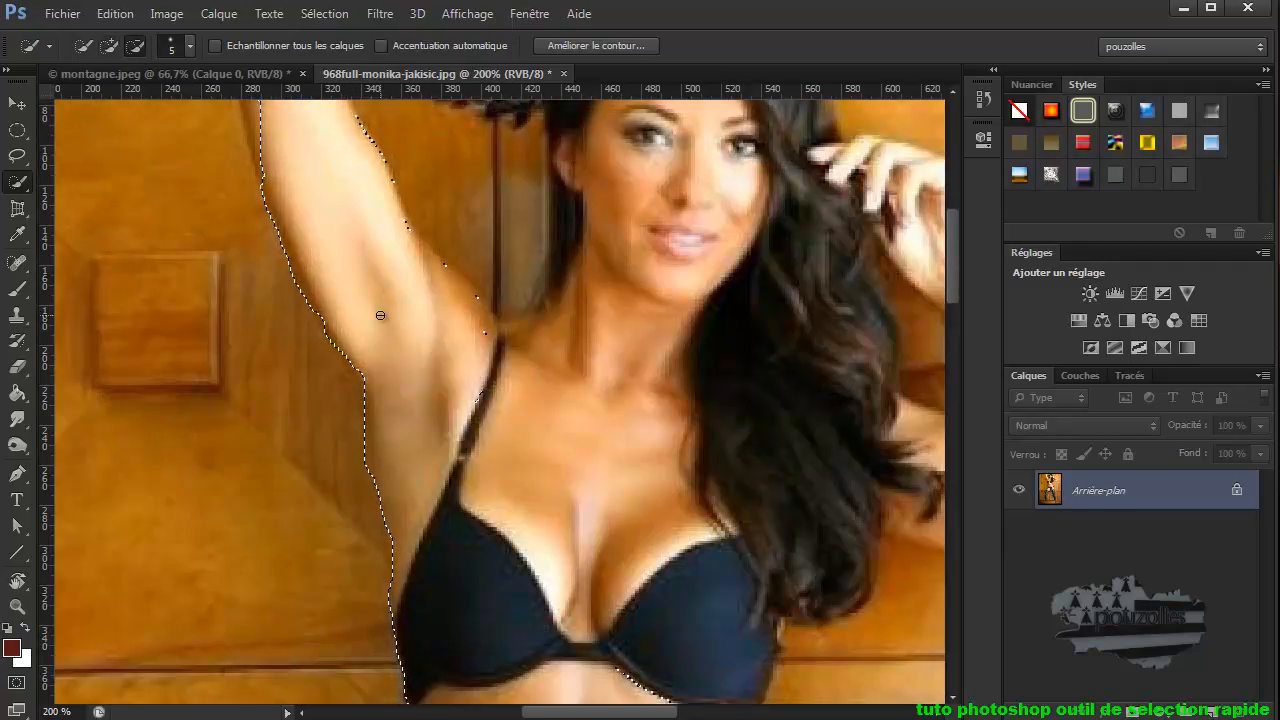
key(ctrl+d)
alt+click(411, 322)
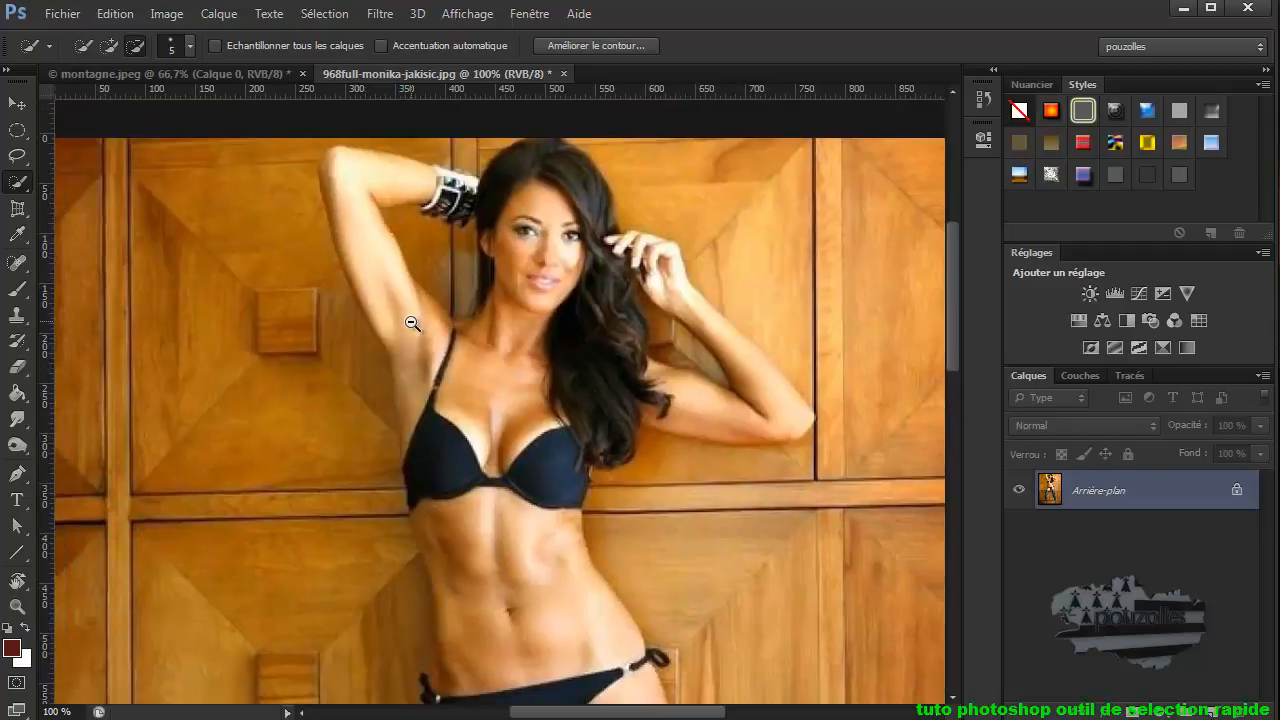
alt+click(411, 322)
scroll(543, 354, down, 2)
scroll(543, 354, down, 5)
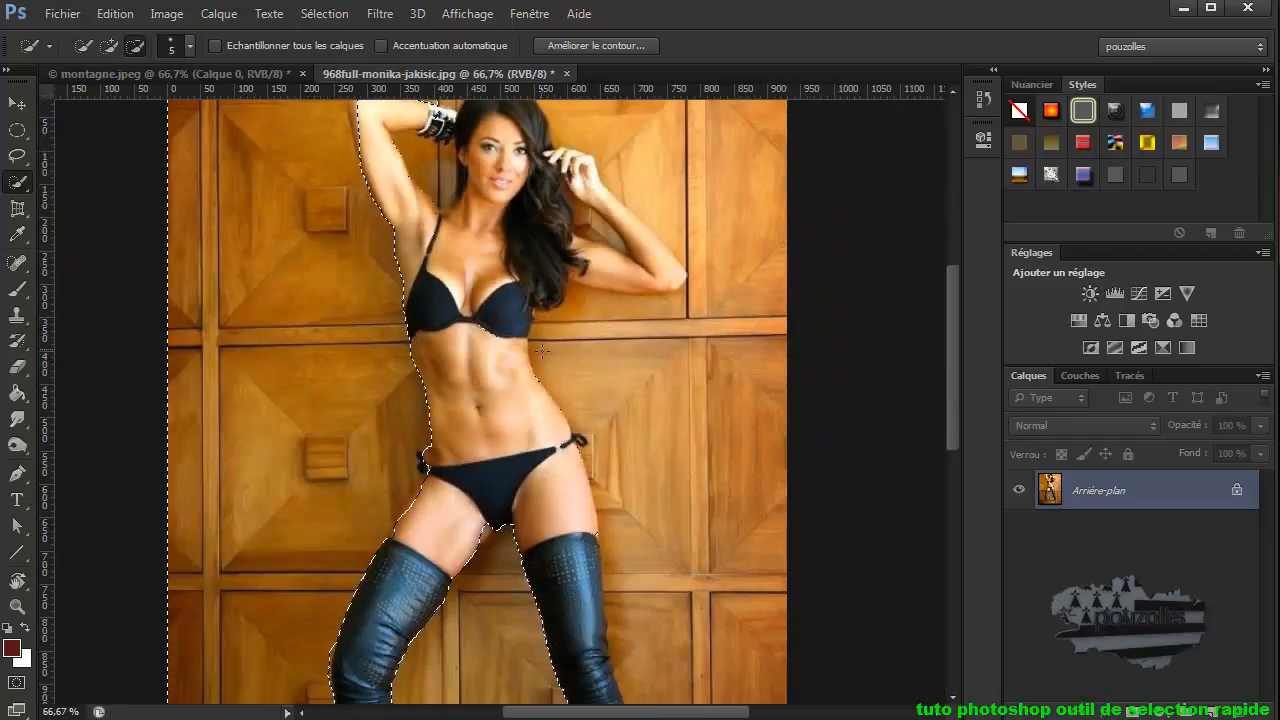
scroll(533, 352, down, 2)
scroll(533, 352, up, 7)
scroll(533, 352, up, 1)
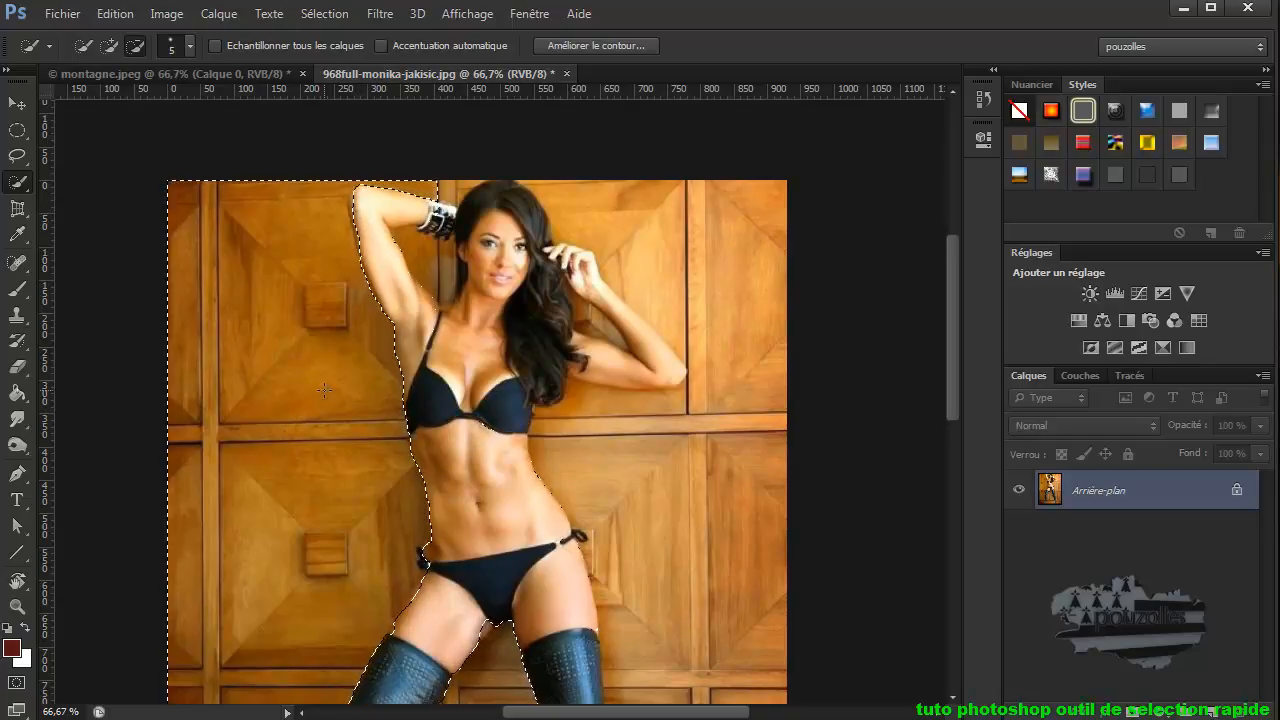
- Switch from Quick Selection to the Magic Wand tool and back to Quick Selection
right_click(20, 185)
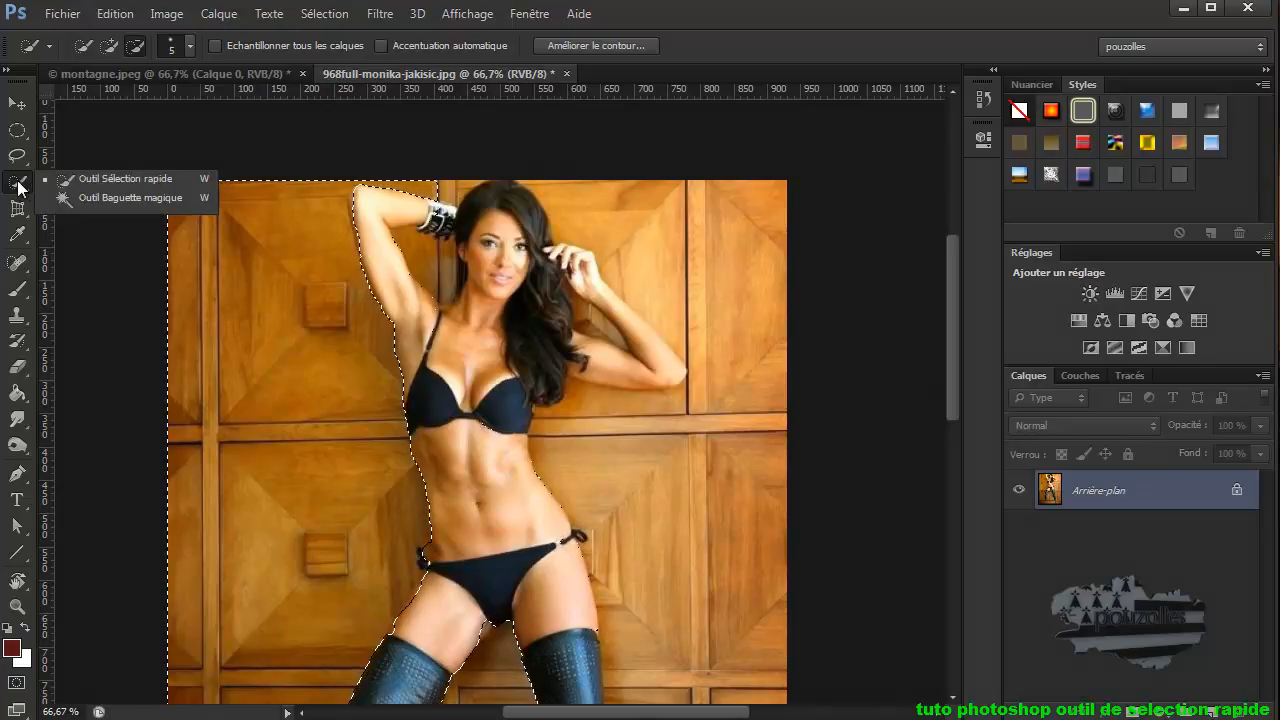
click(107, 199)
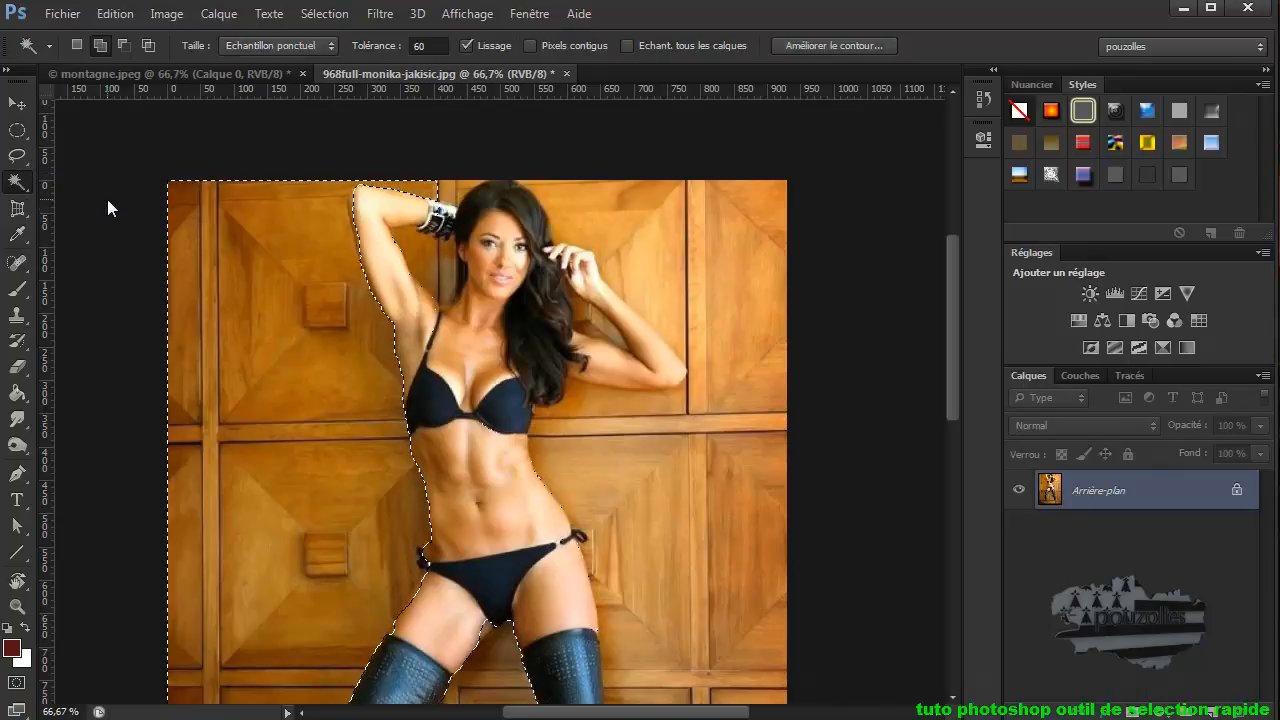
click(18, 182)
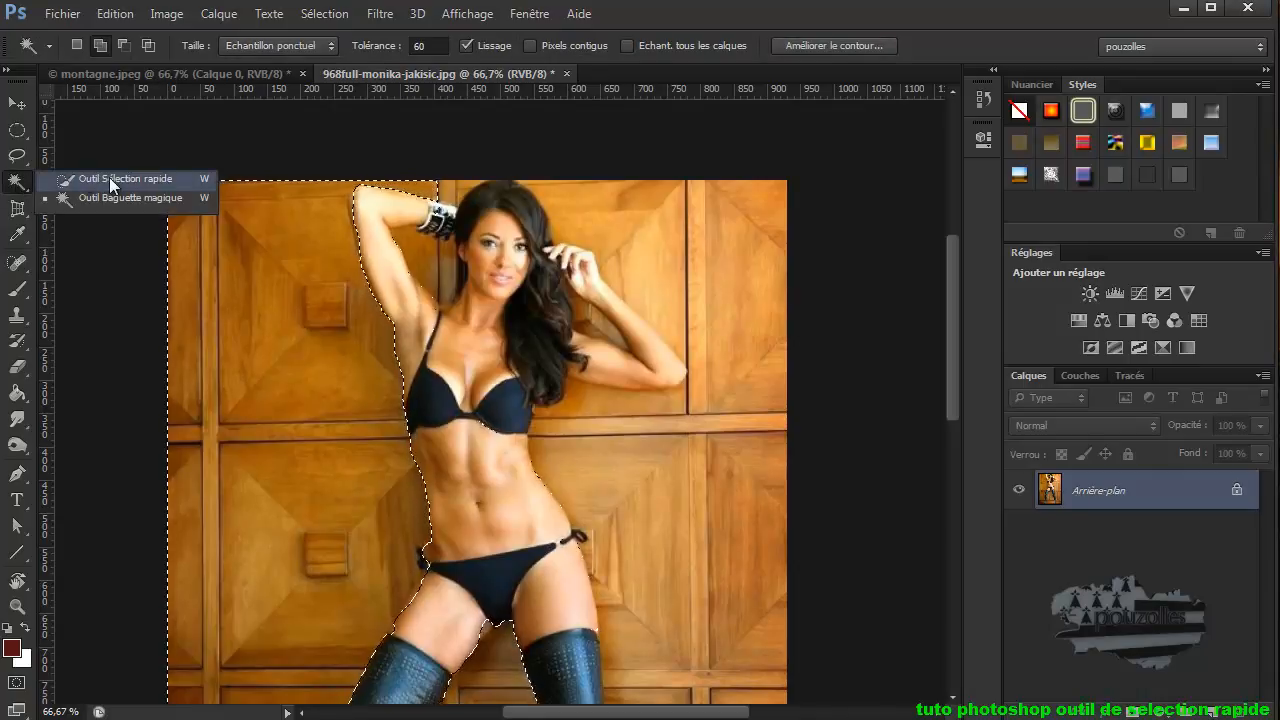
click(109, 178)
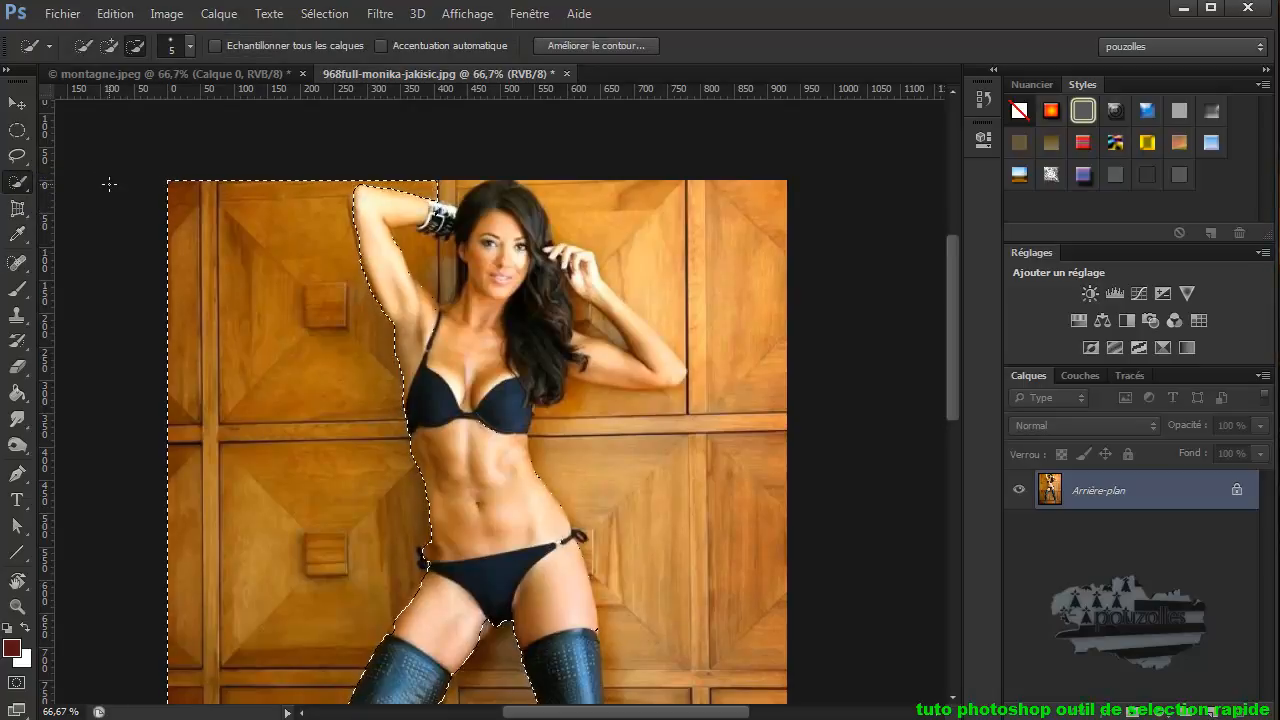
- Switch to the Lasso tool, recall Quick Selection, and view the tools grouped with it
click(17, 155)
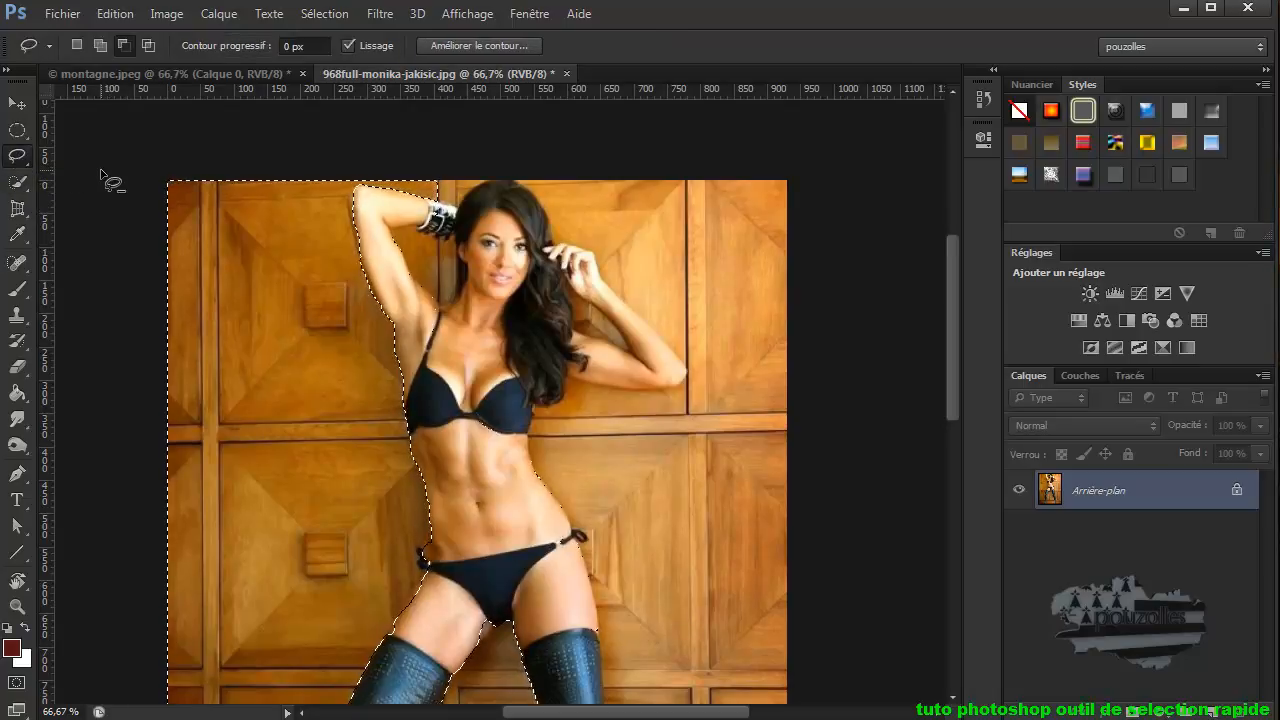
key(w)
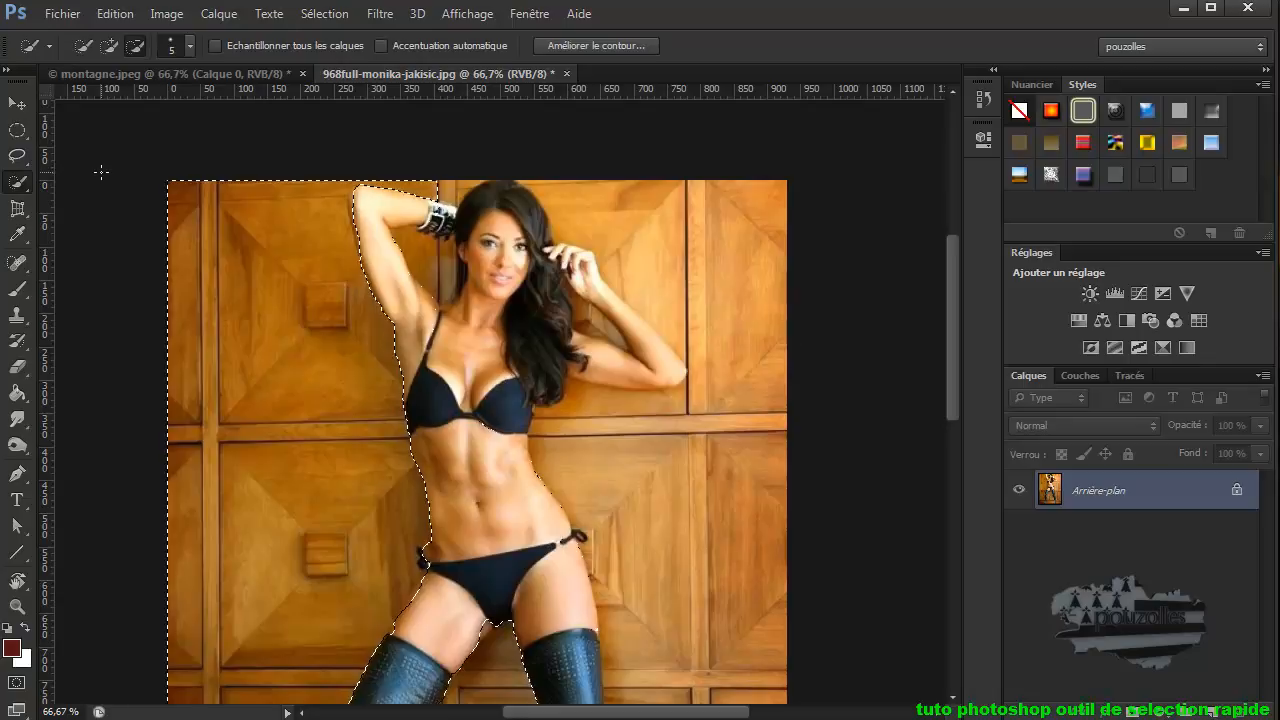
click(20, 183)
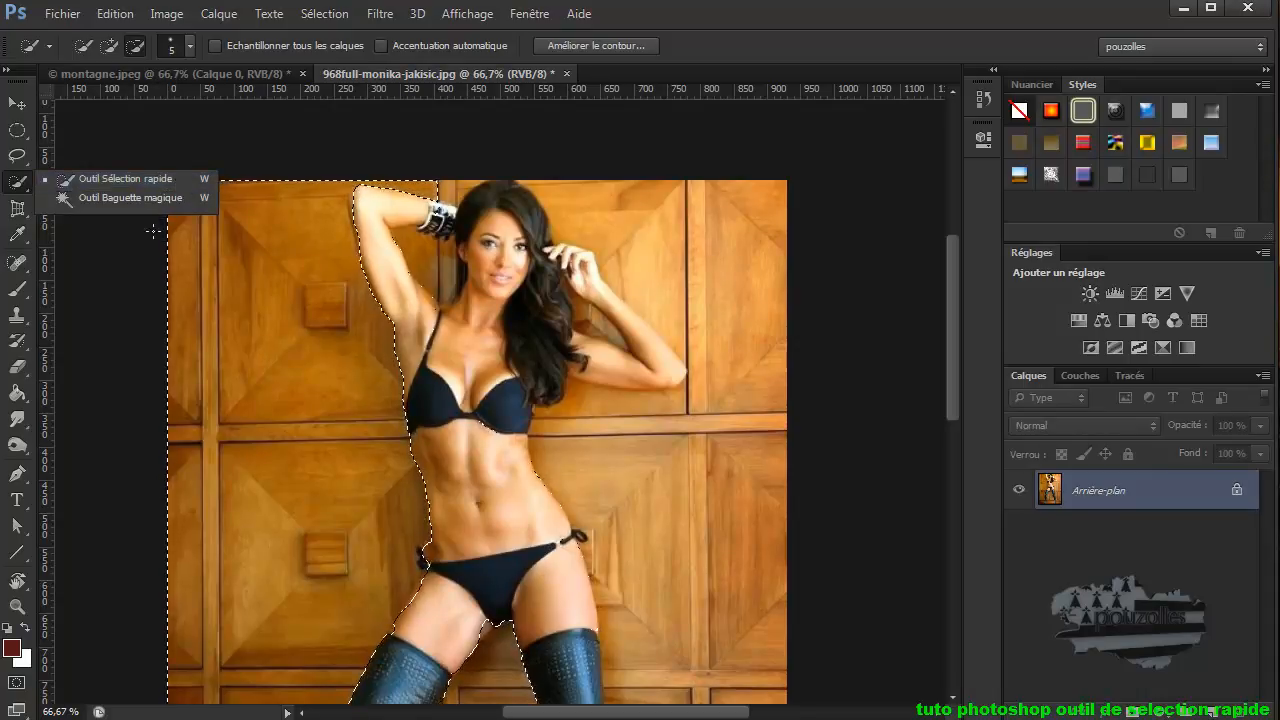
click(137, 266)
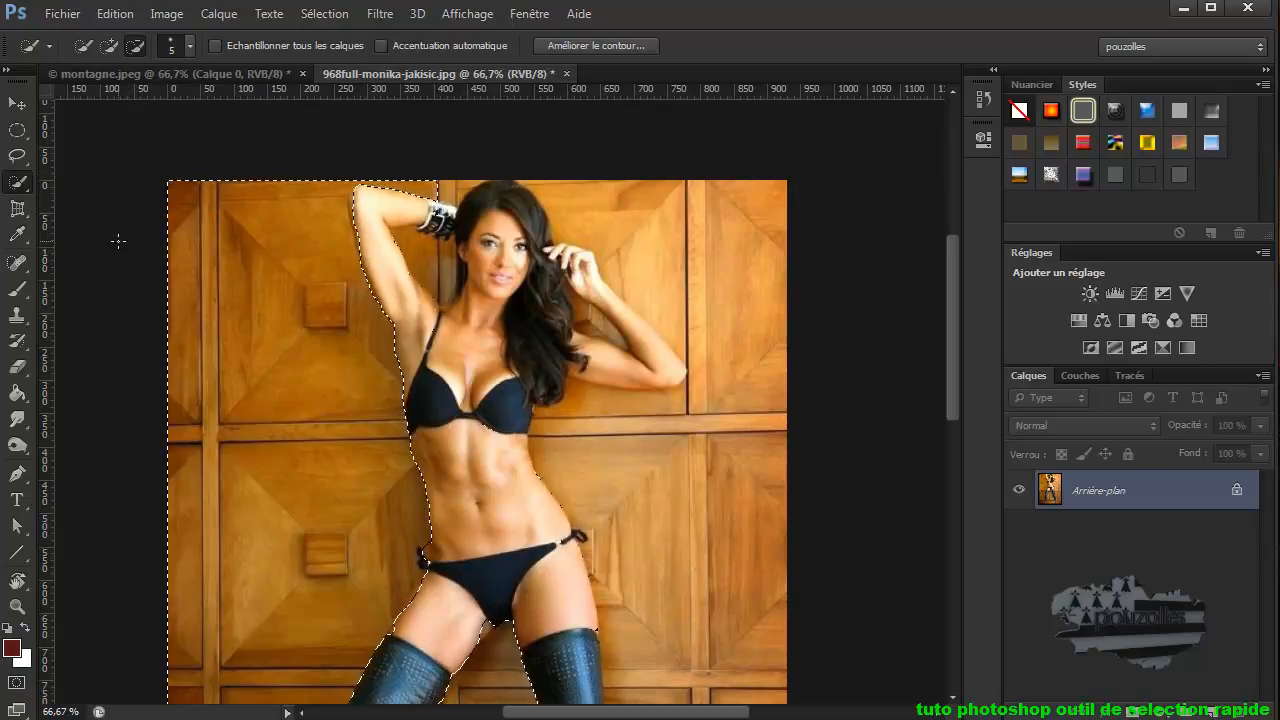
- Make the Magic Wand the active tool of its group, switch to the Move tool, and recall the Magic Wand
right_click(17, 185)
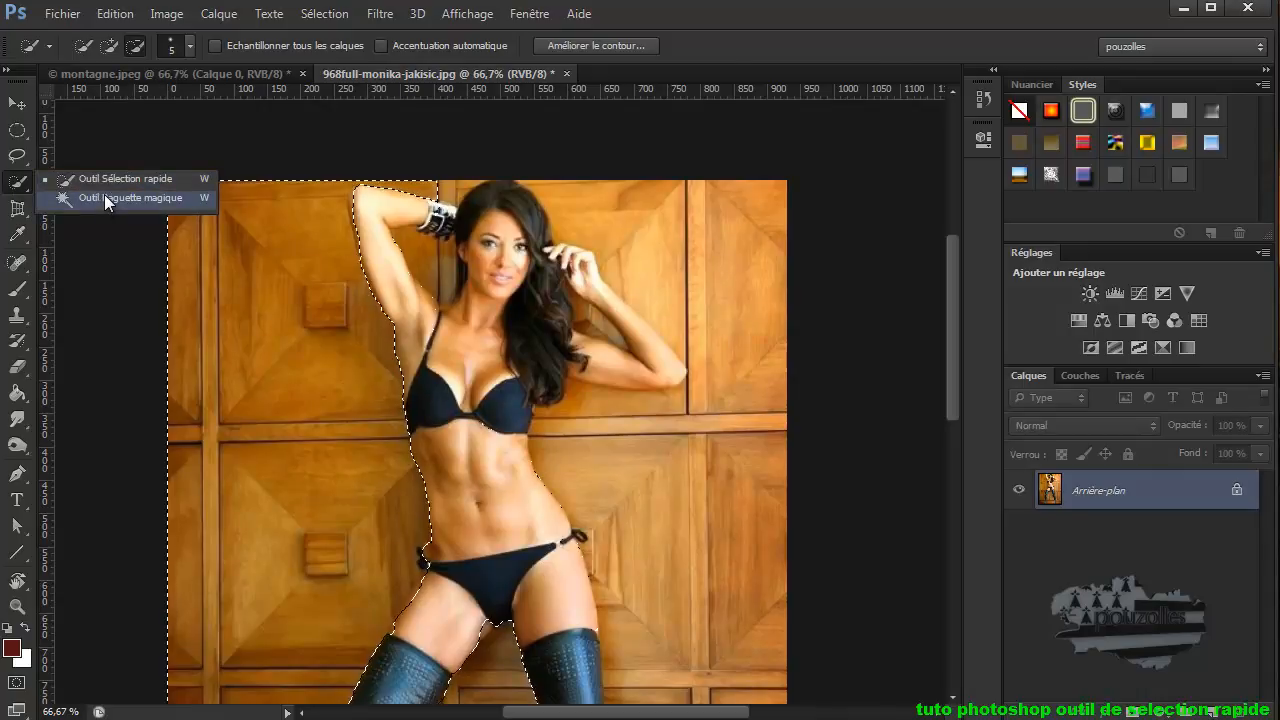
click(101, 195)
click(17, 103)
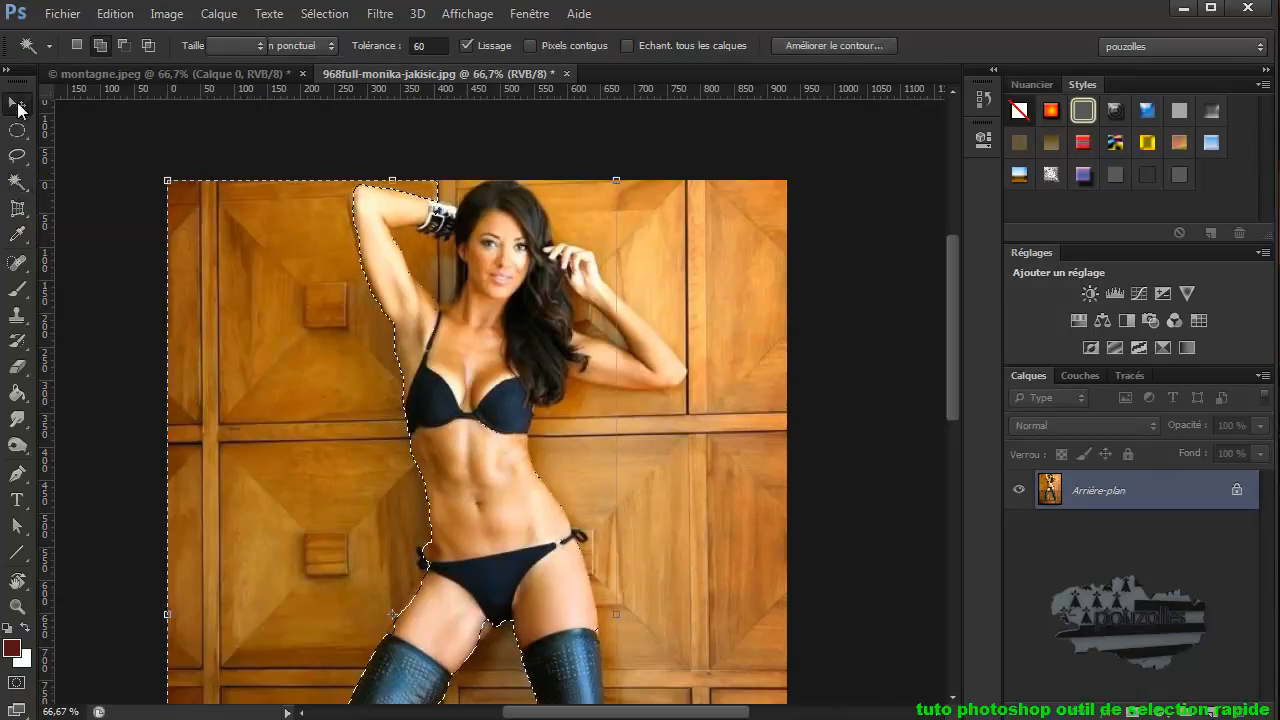
key(w)
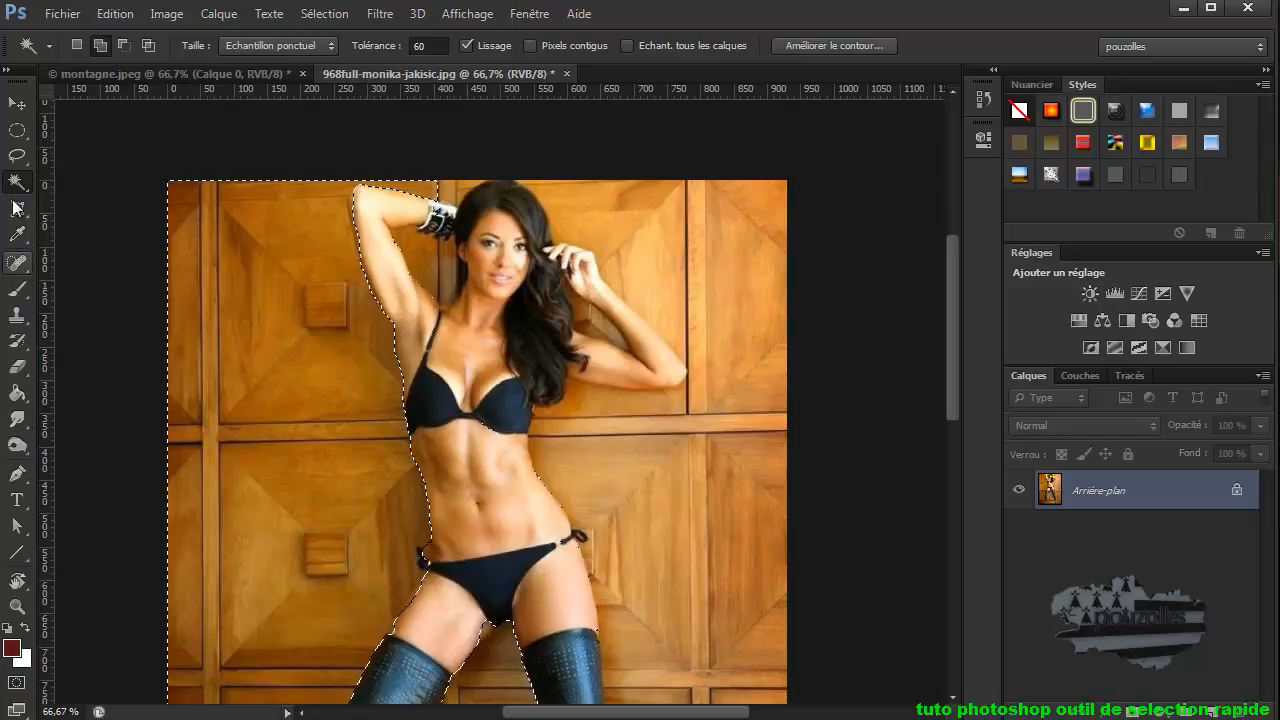
- Switch to the Burn tool (Densité +) in its tool group, and return to the Quick Selection tool
click(17, 446)
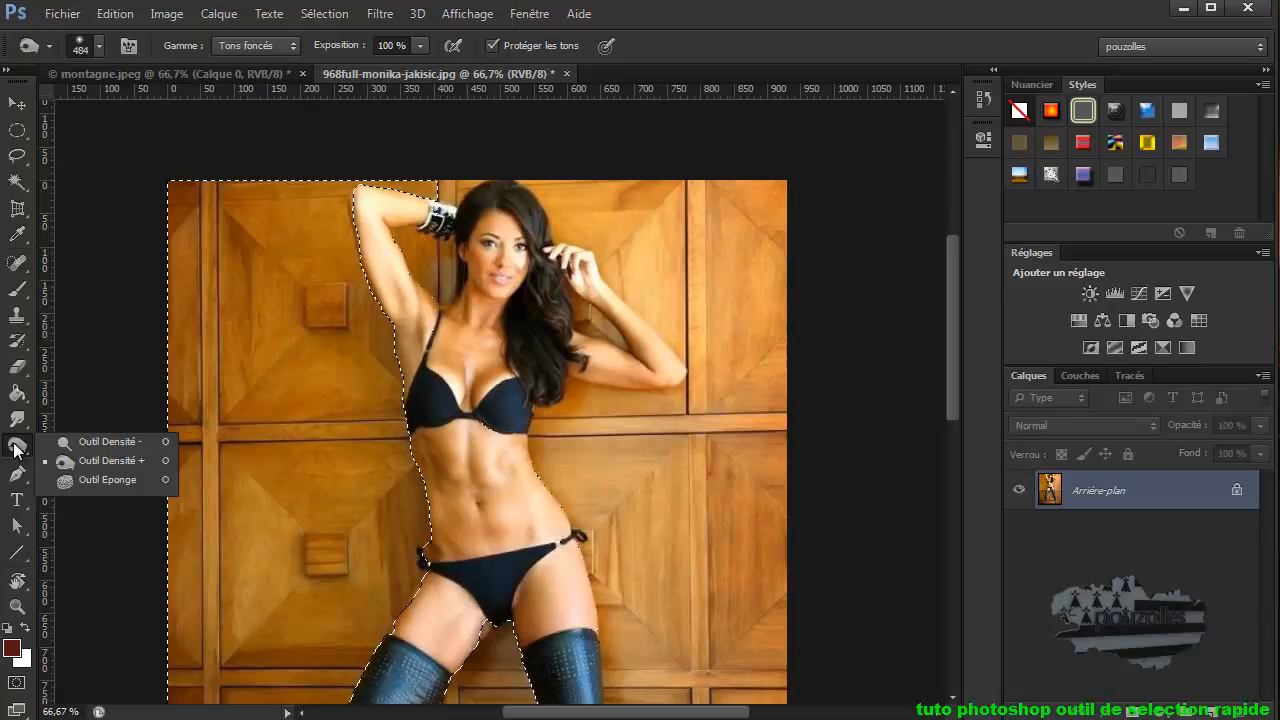
click(169, 460)
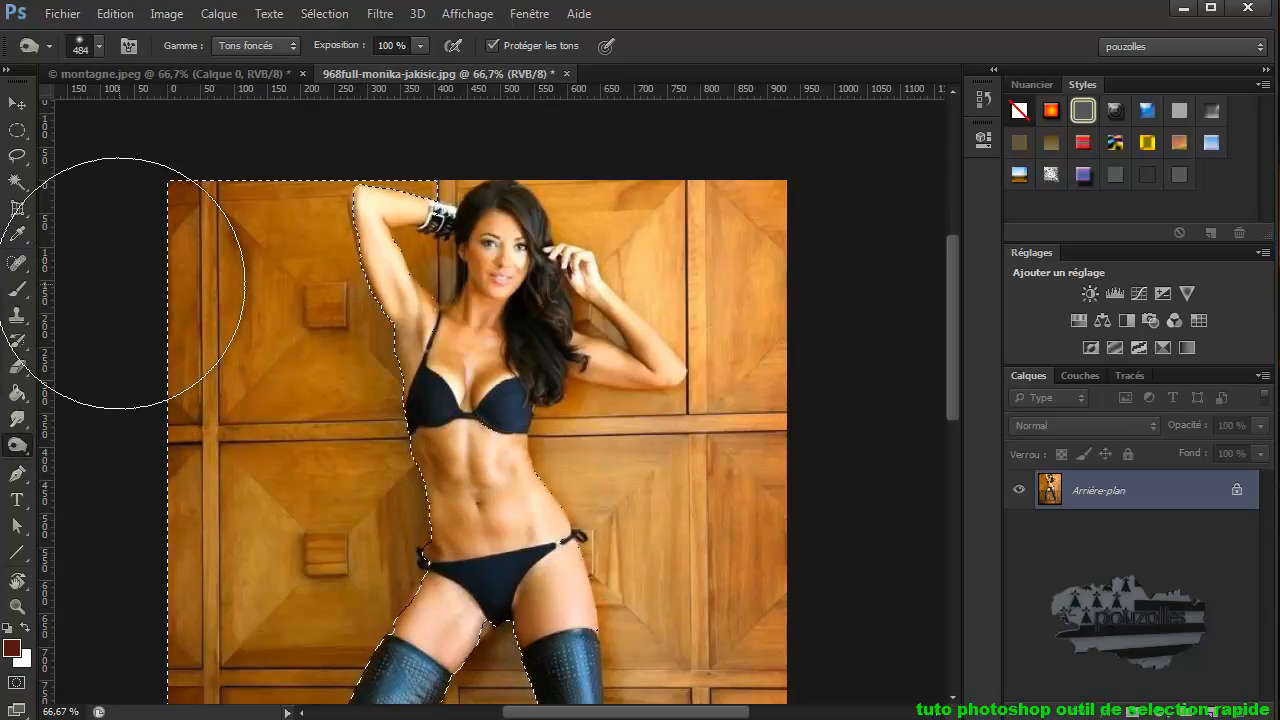
click(18, 182)
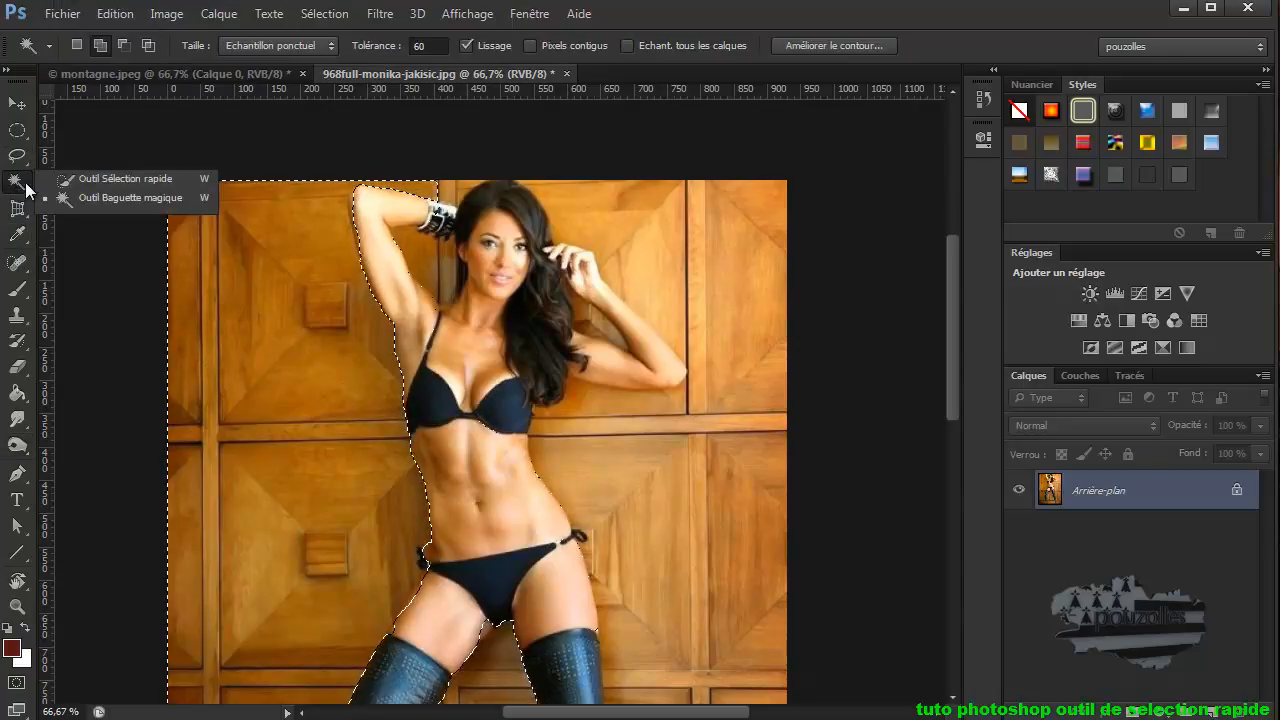
click(103, 180)
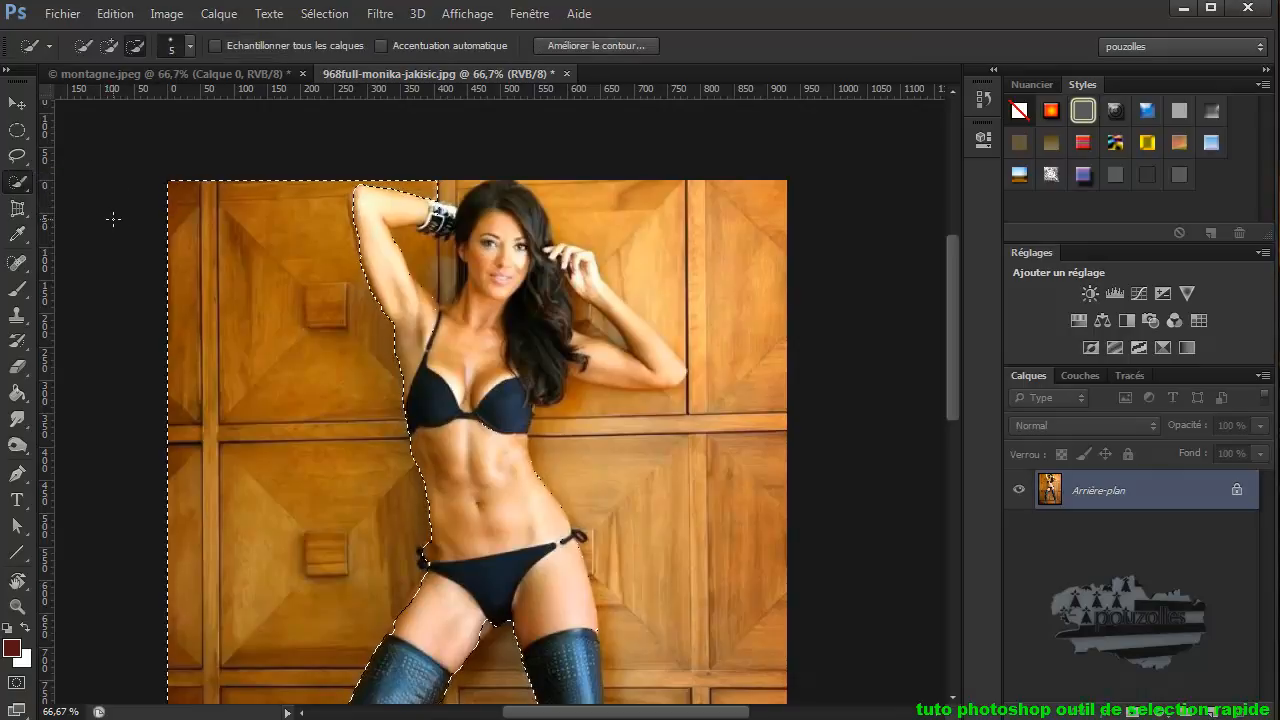